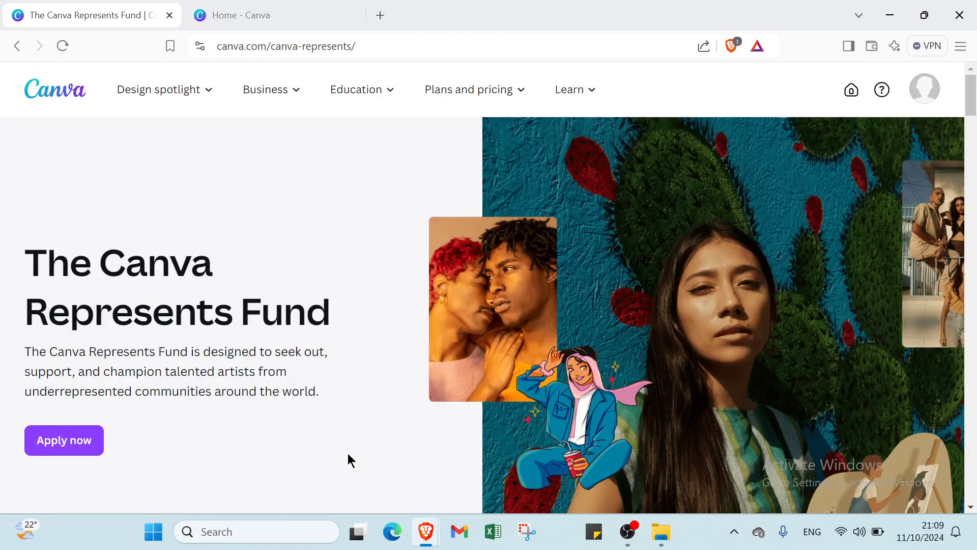
Step: Examine the Canva Represents Fund page, including its introduction and the section on content that represents everyone
scroll(805, 231, down, 2)
scroll(806, 230, up, 2)
click(295, 16)
click(92, 19)
scroll(485, 324, down, 5)
scroll(486, 329, down, 3)
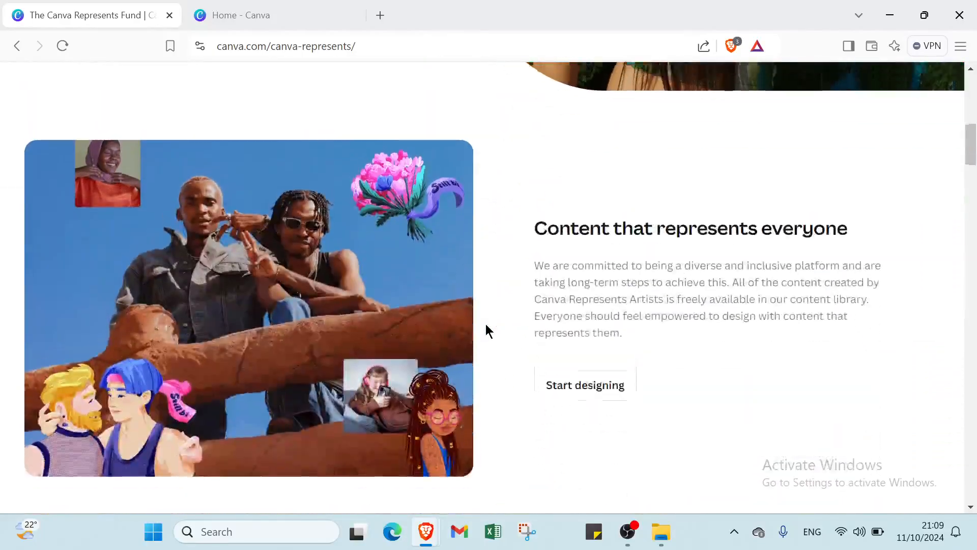
scroll(459, 285, up, 10)
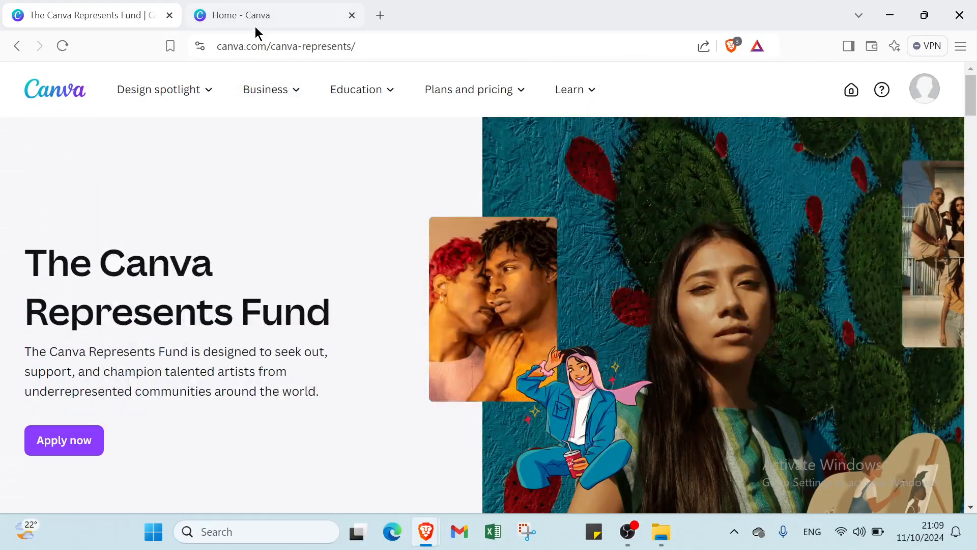
click(265, 89)
scroll(740, 434, down, 4)
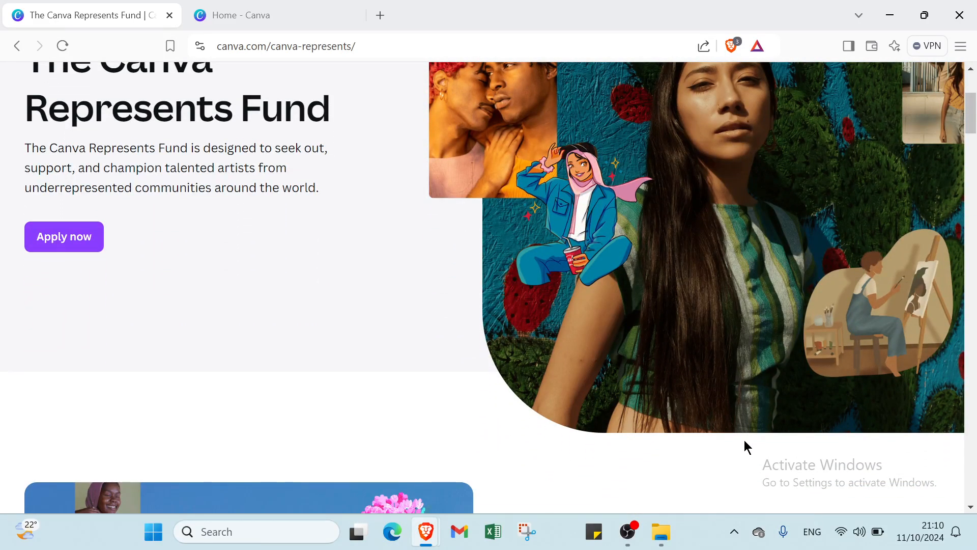
scroll(744, 438, down, 3)
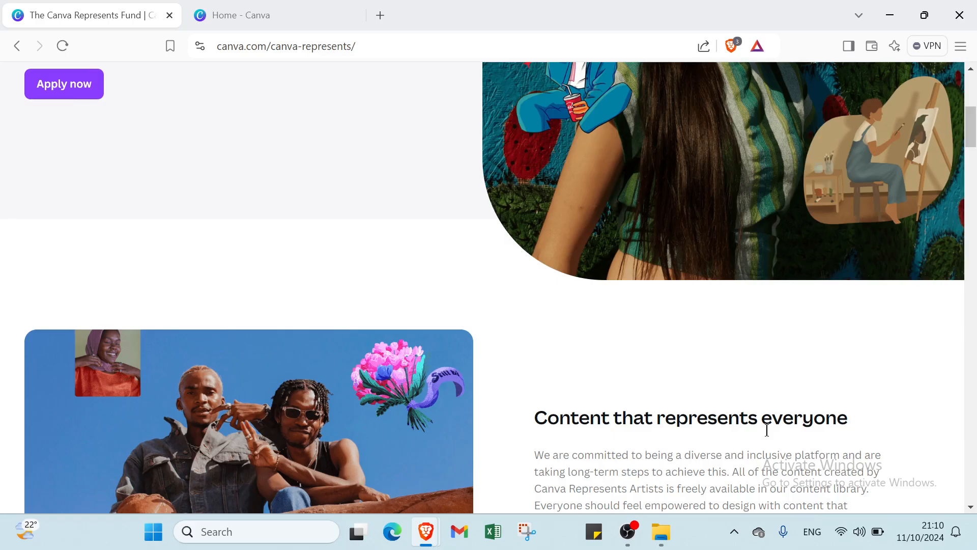
scroll(866, 387, down, 15)
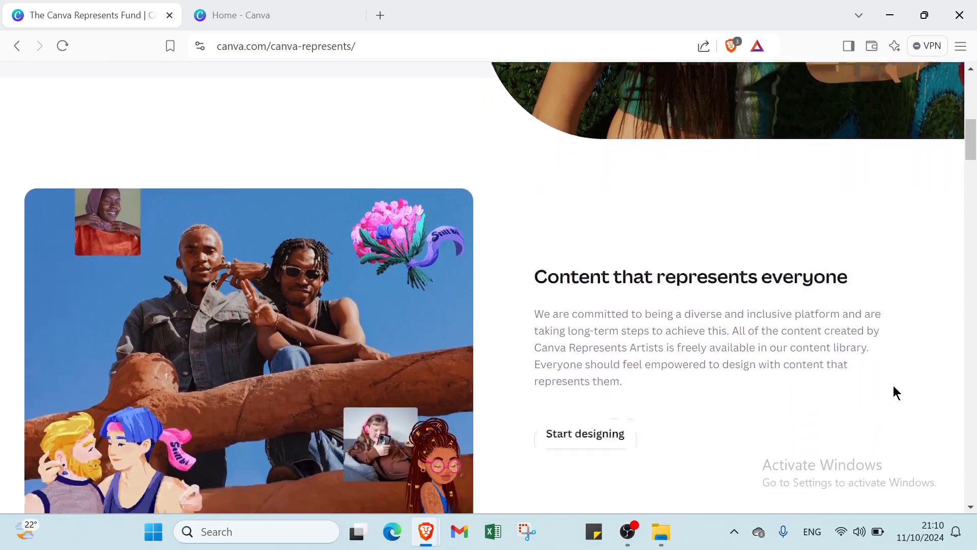
scroll(829, 316, down, 5)
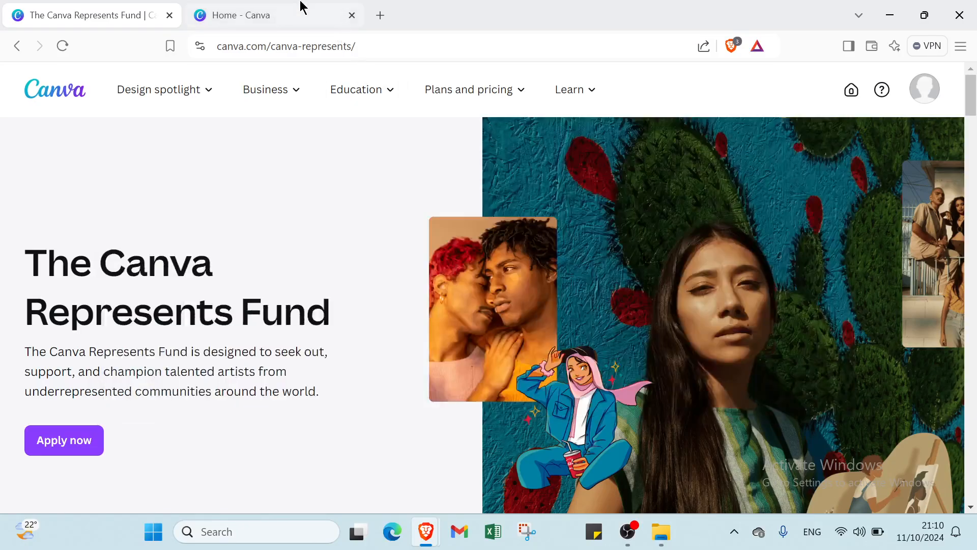
click(925, 90)
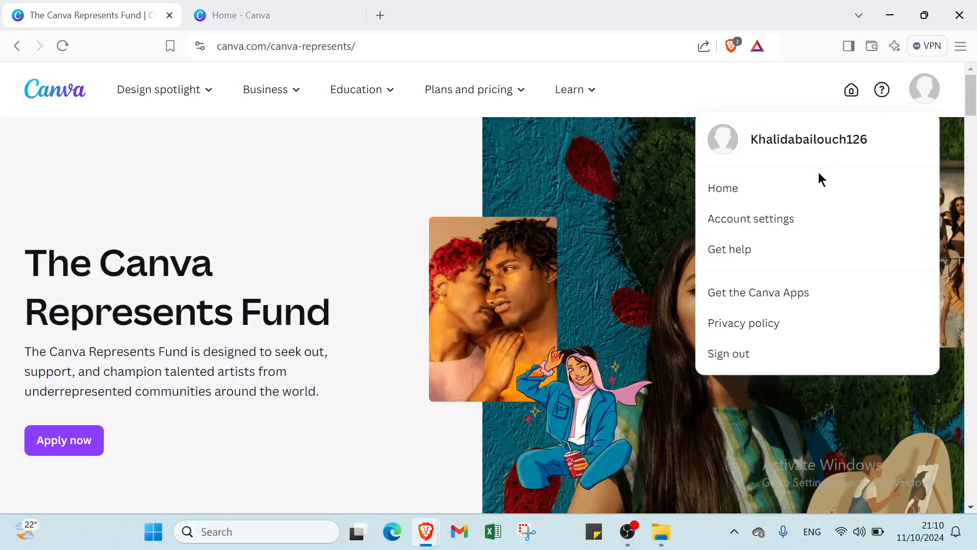
click(543, 163)
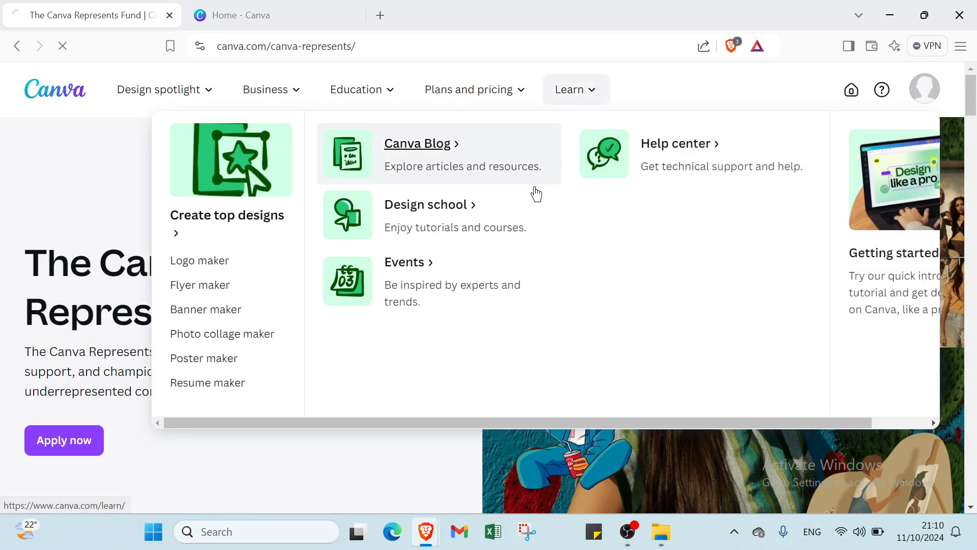
click(209, 23)
click(24, 22)
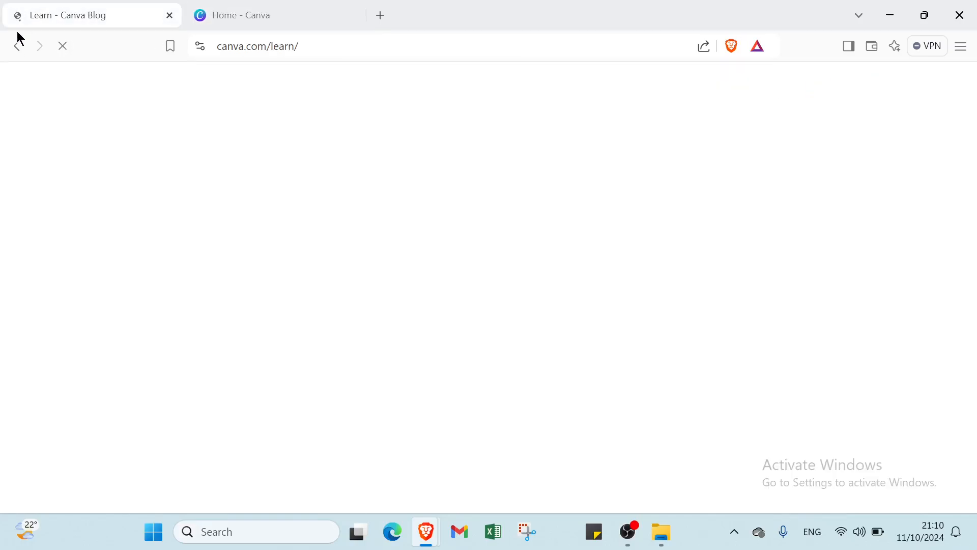
click(17, 45)
Step: Switch to the open Canva home page and search for "posters"
click(241, 19)
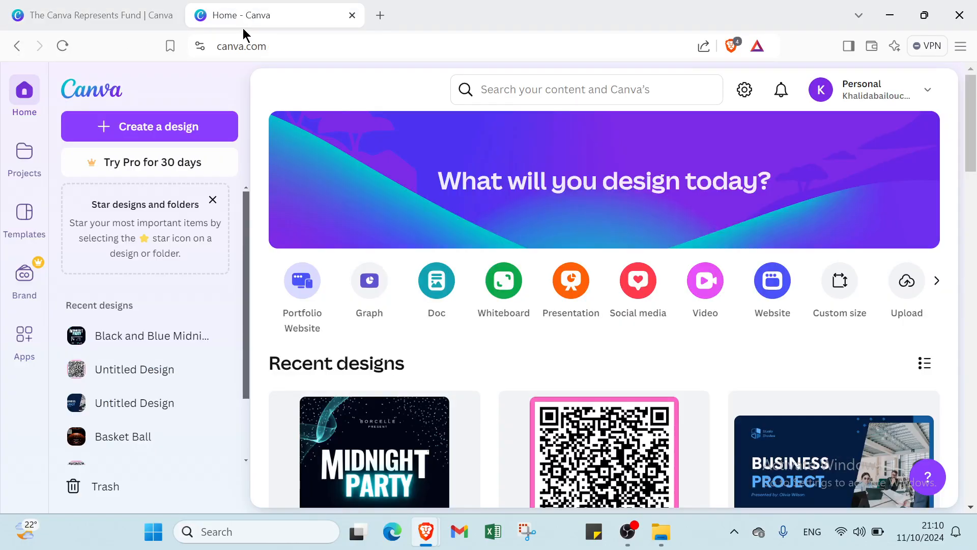
click(503, 89)
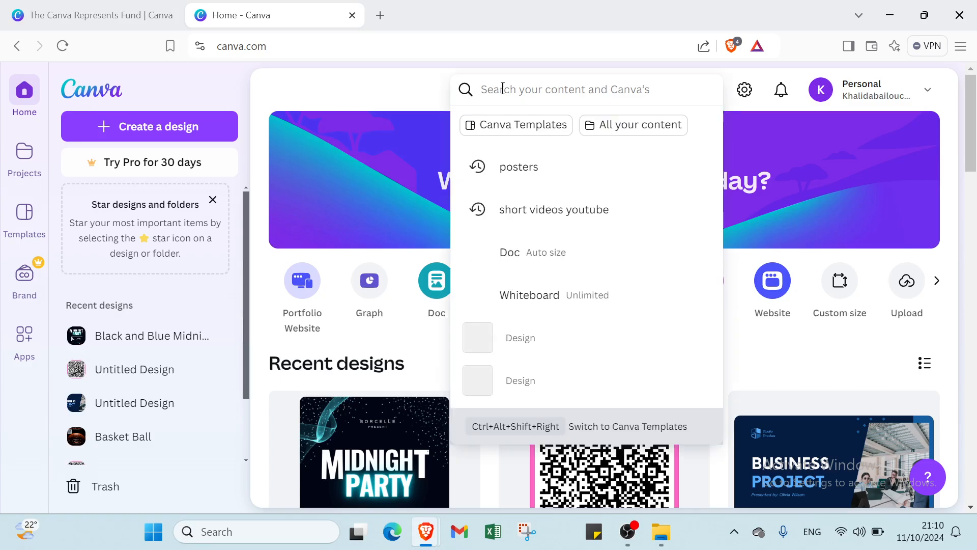
text(poster)
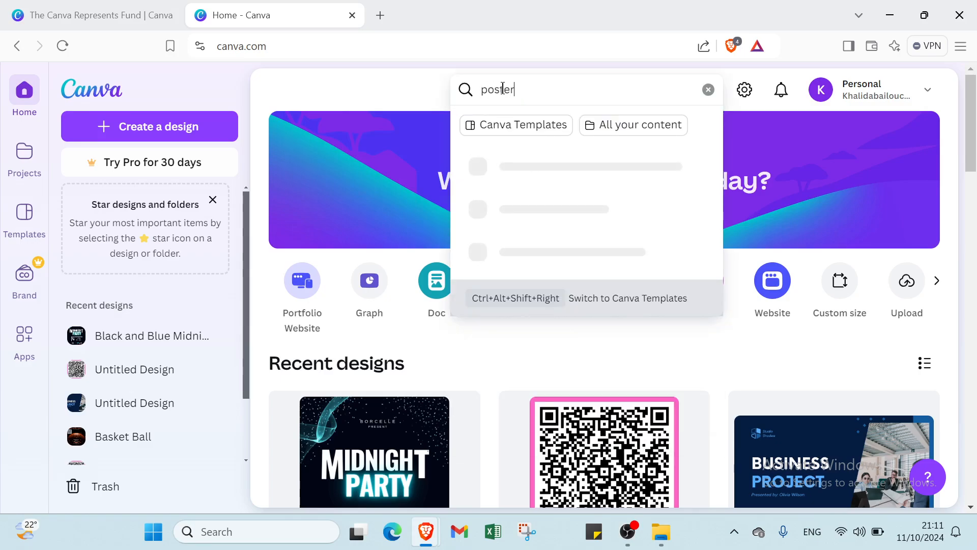
text(s)
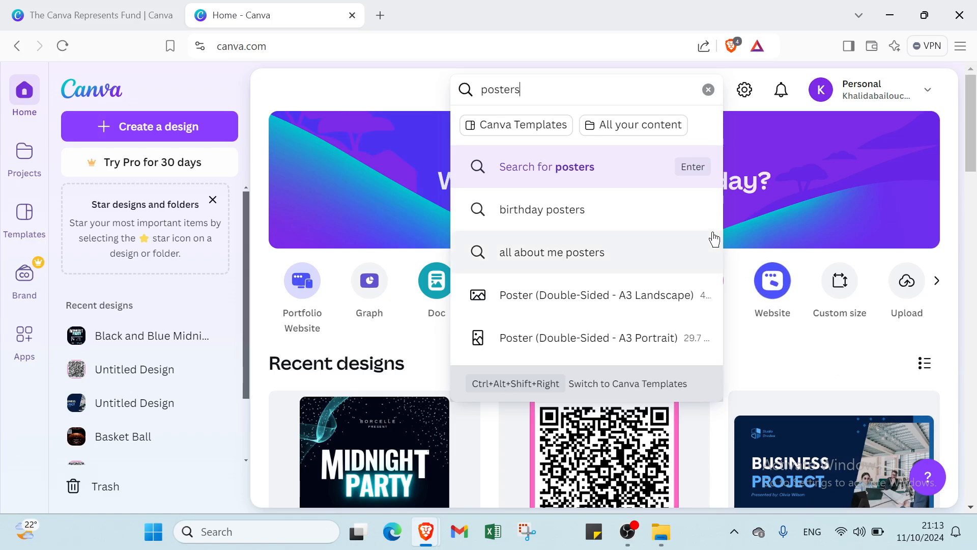
click(548, 125)
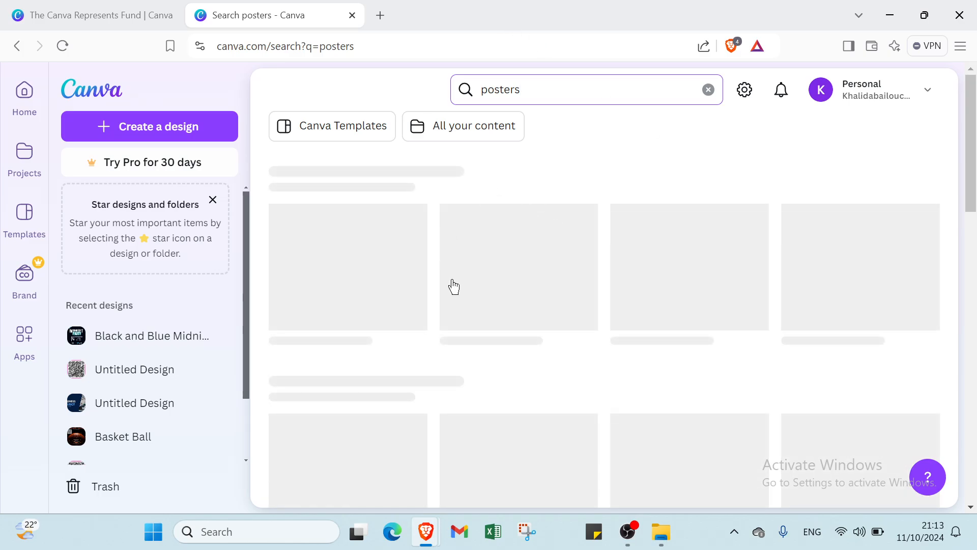
Step: Show the full list of Canva Templates matching the posters search
scroll(616, 308, down, 2)
scroll(616, 308, down, 3)
scroll(954, 166, up, 5)
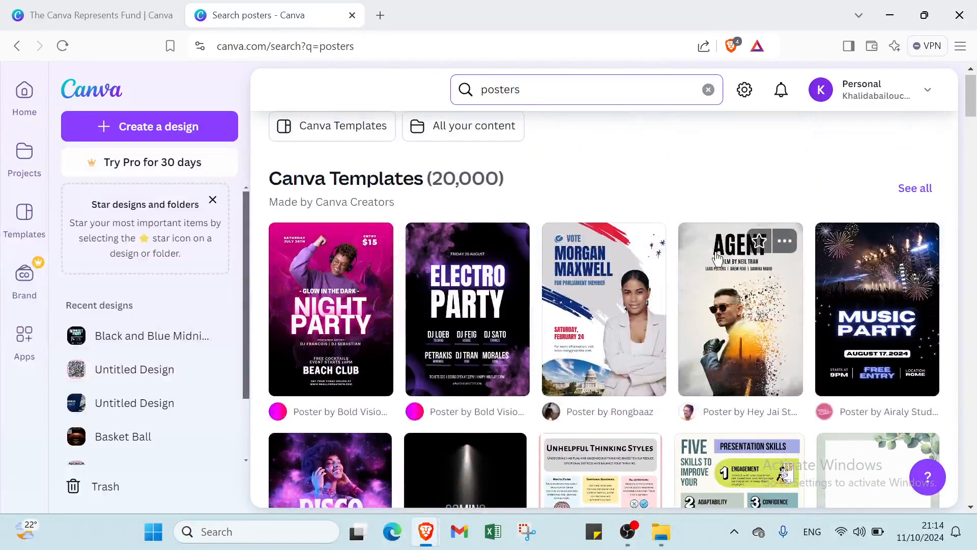
click(912, 189)
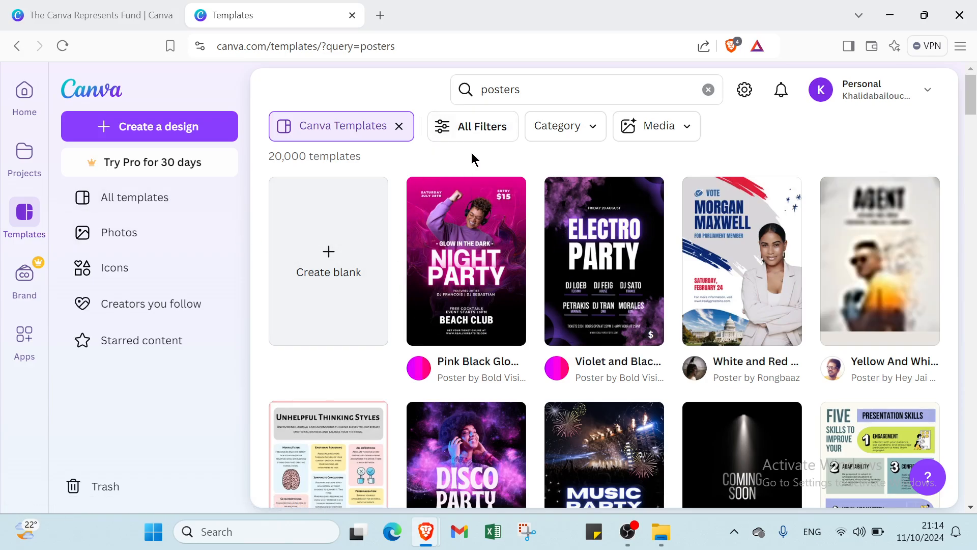
Step: Open the full set of template filters and expand the Business category to review its subcategories
click(464, 134)
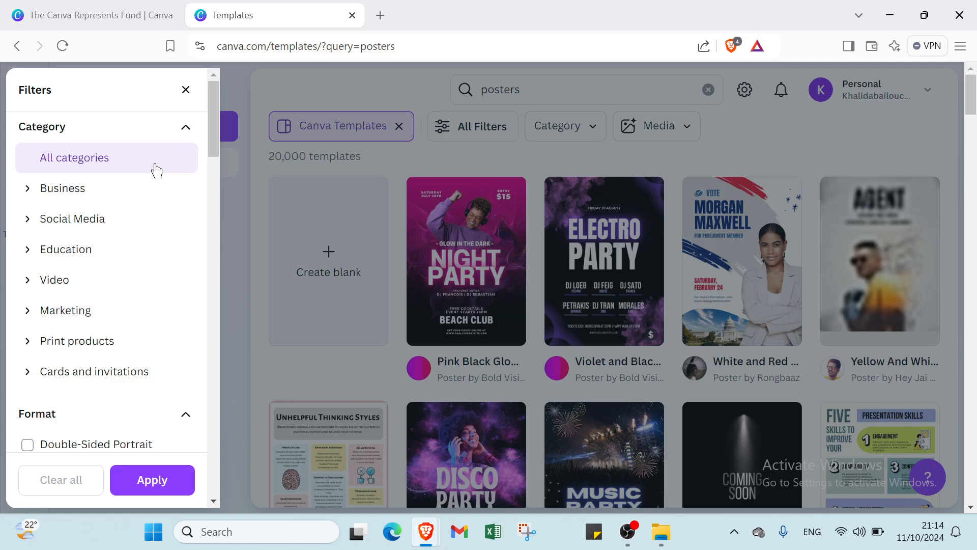
click(153, 201)
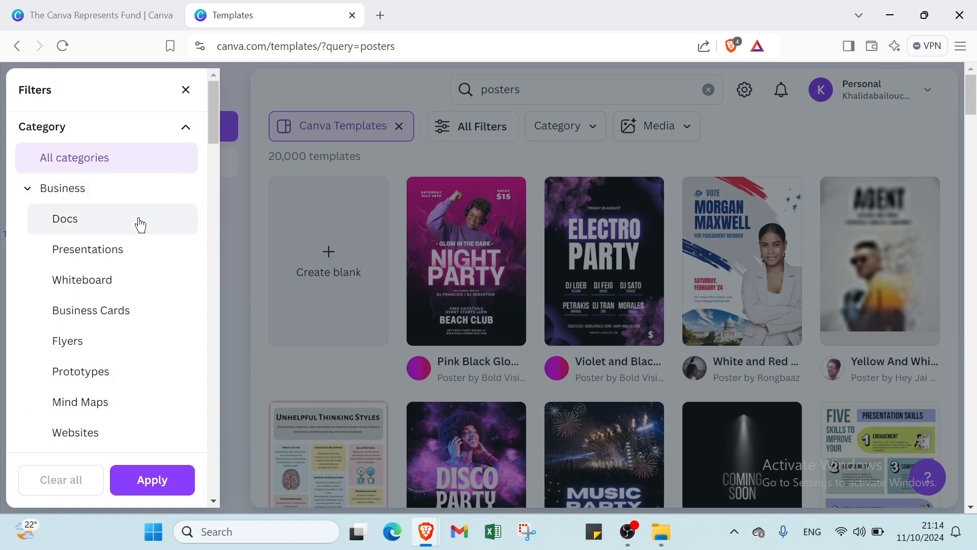
scroll(142, 226, down, 1)
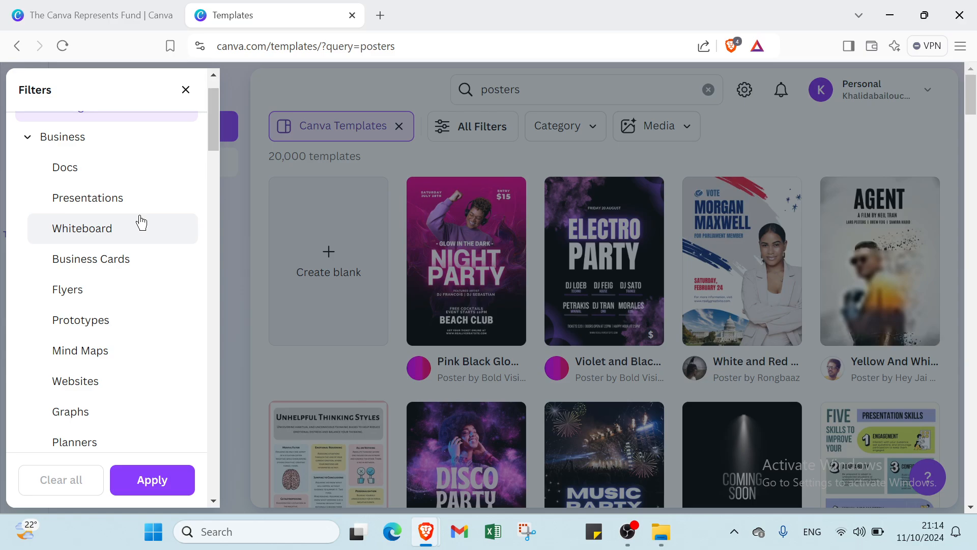
scroll(137, 226, down, 2)
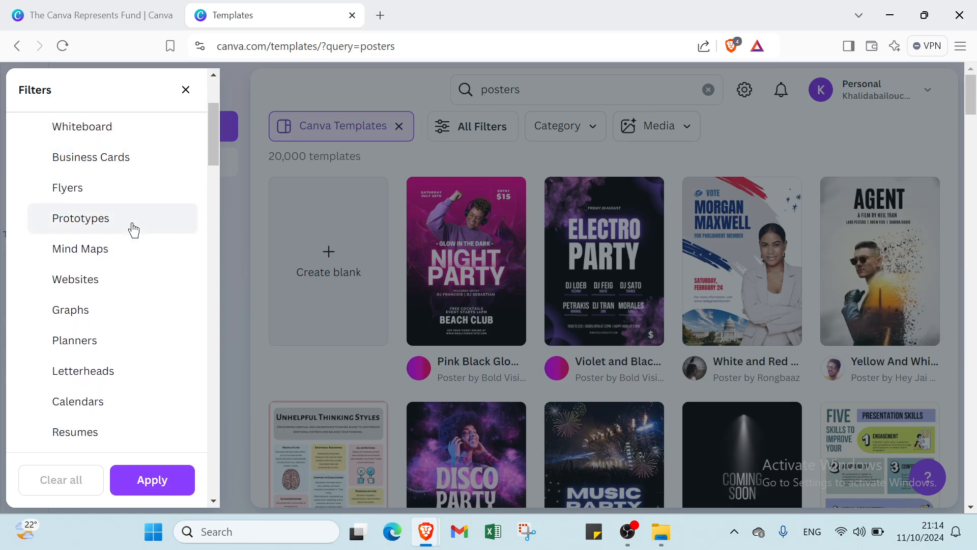
scroll(134, 230, down, 1)
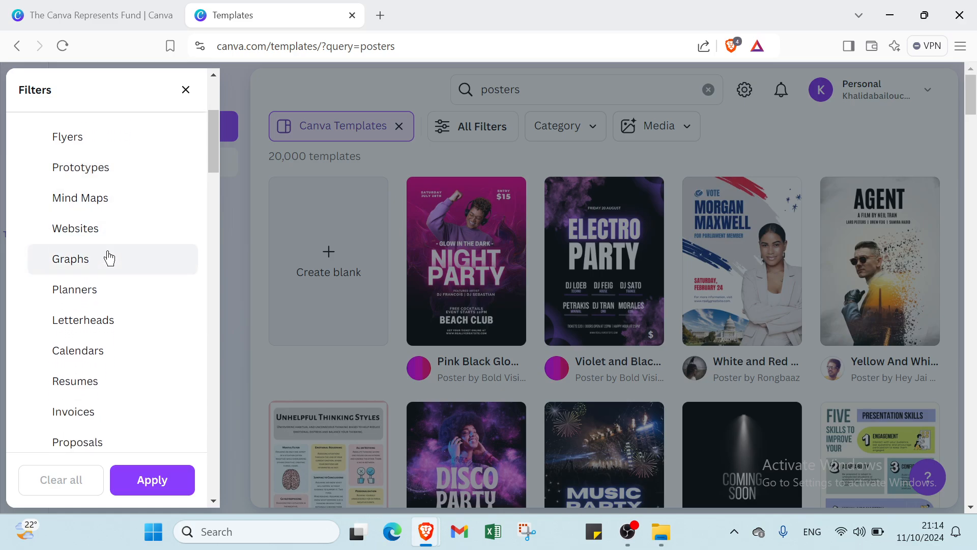
scroll(106, 255, down, 5)
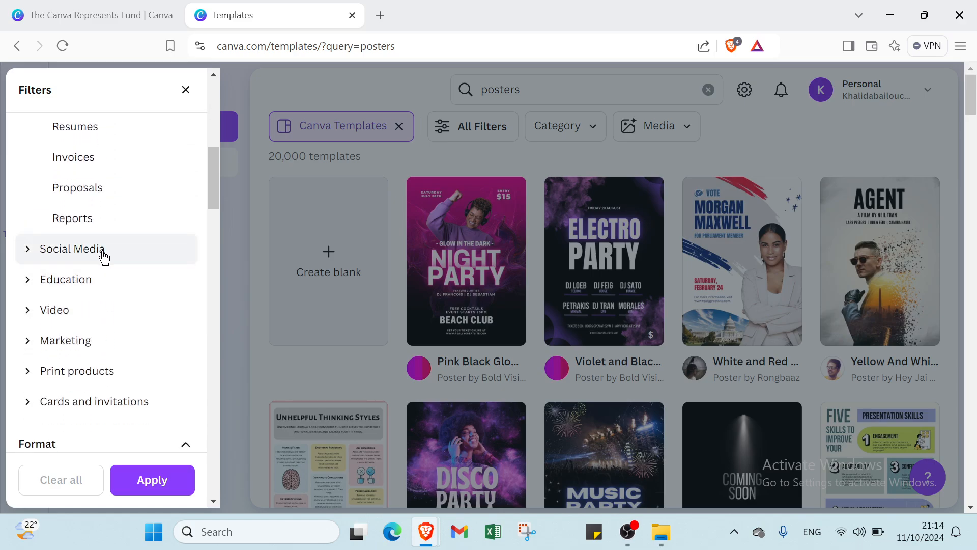
Step: Expand the Social Media and Education filter categories and review their subcategories
click(102, 256)
scroll(104, 257, down, 2)
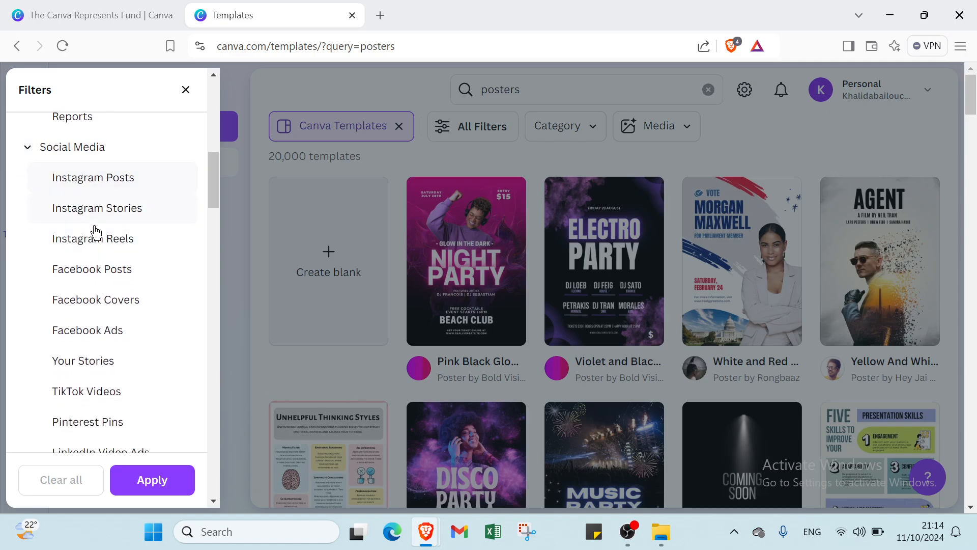
scroll(94, 354, down, 5)
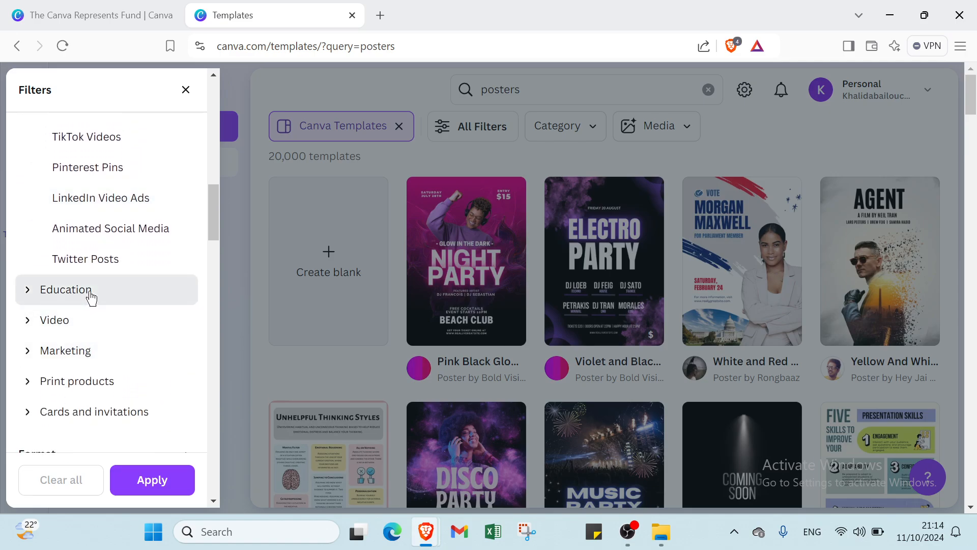
click(90, 294)
scroll(88, 300, down, 3)
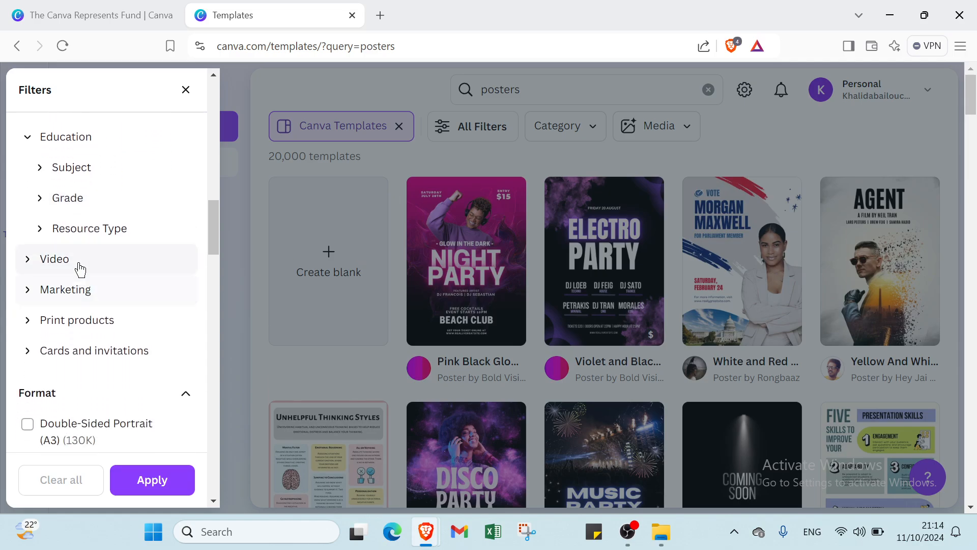
Step: Expand the Video and Marketing filter categories and review the template types under each
click(81, 266)
scroll(89, 320, down, 2)
scroll(90, 319, down, 1)
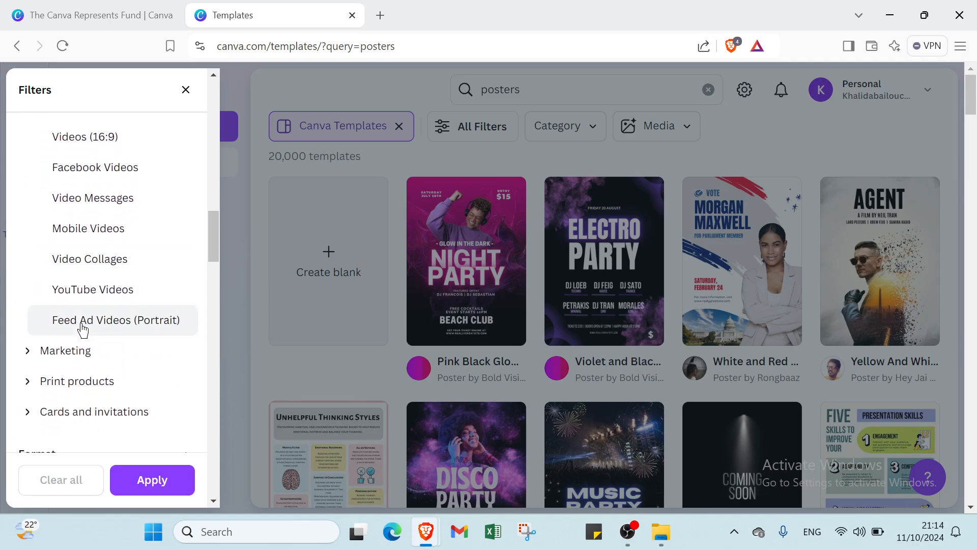
click(81, 350)
scroll(81, 353, down, 1)
scroll(83, 354, down, 4)
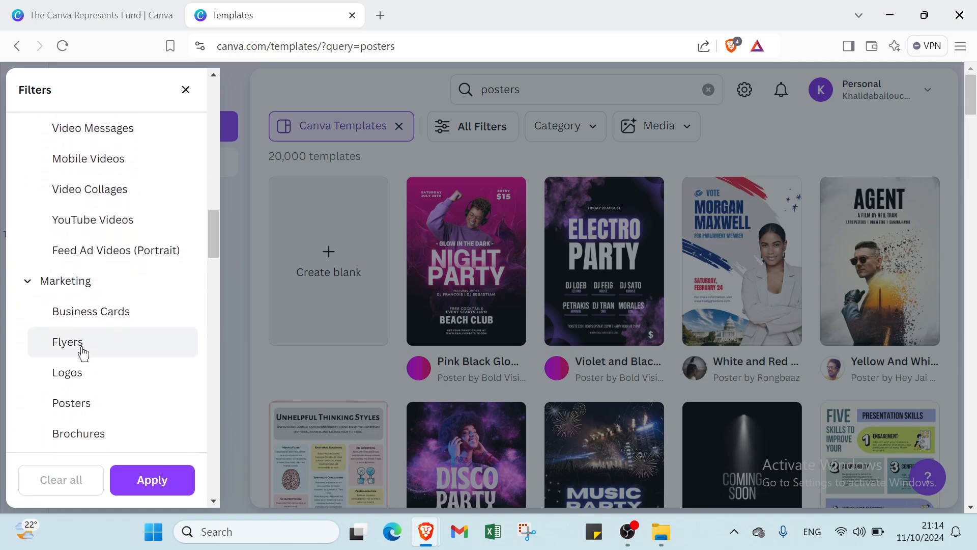
scroll(82, 350, down, 1)
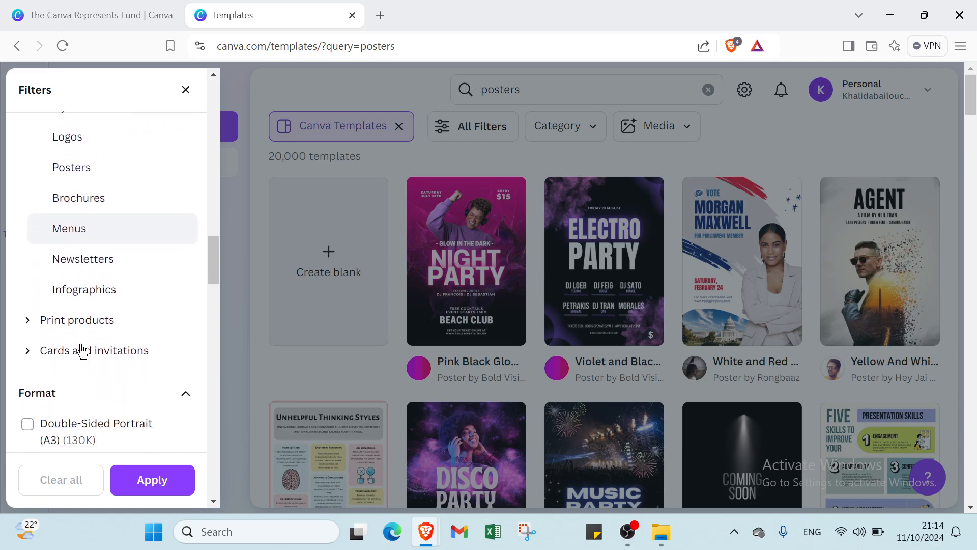
Step: Expand the Print products and Cards and invitations filter categories and review their entries
click(79, 322)
scroll(79, 331, down, 2)
scroll(80, 333, down, 2)
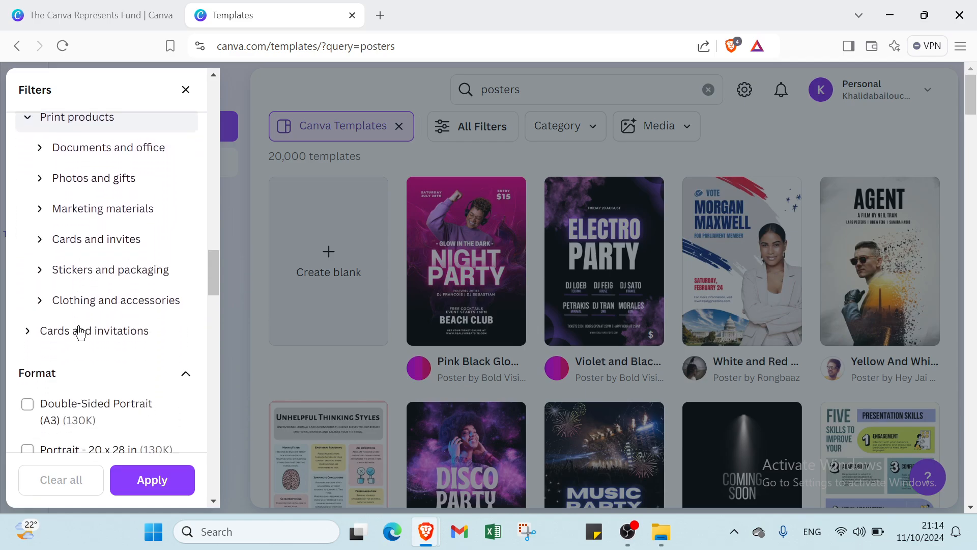
click(80, 331)
scroll(80, 333, down, 2)
scroll(81, 321, up, 1)
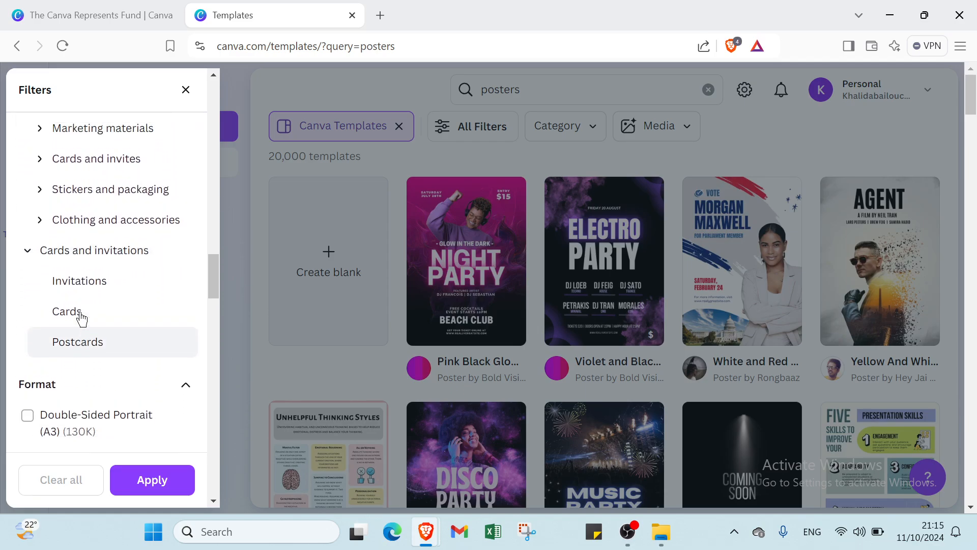
Step: Examine the Format, Style, Language and Theme filter options for the poster templates
scroll(83, 308, down, 8)
scroll(85, 308, down, 10)
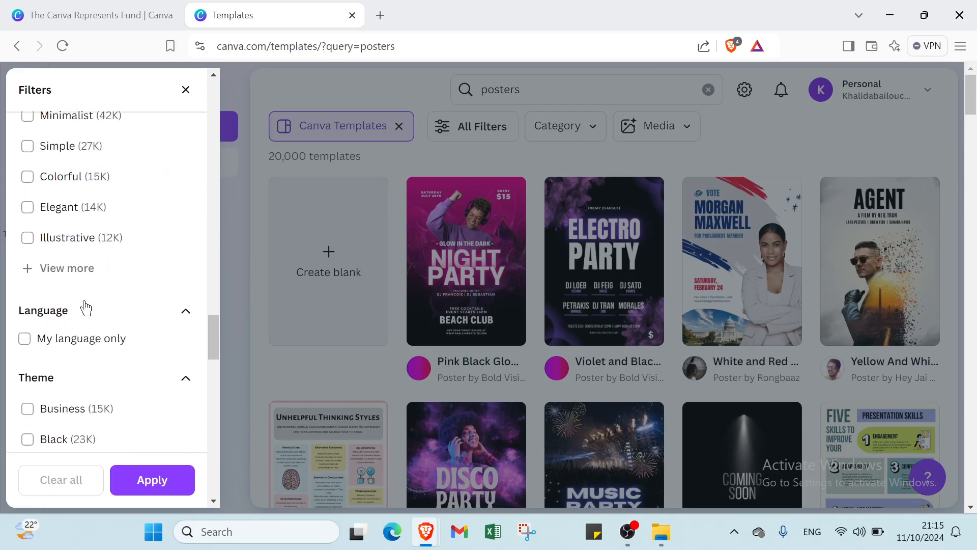
click(85, 313)
scroll(84, 306, up, 8)
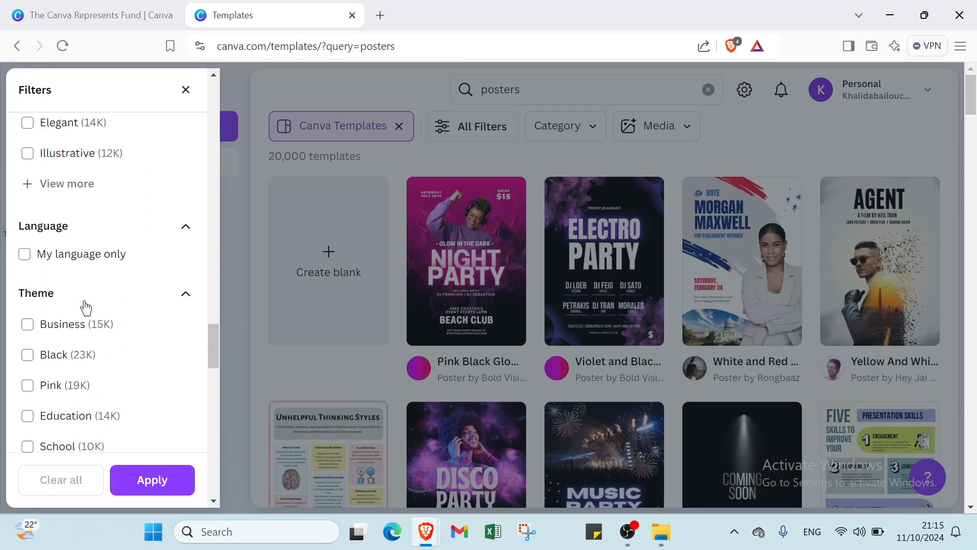
scroll(74, 302, up, 2)
scroll(71, 304, up, 8)
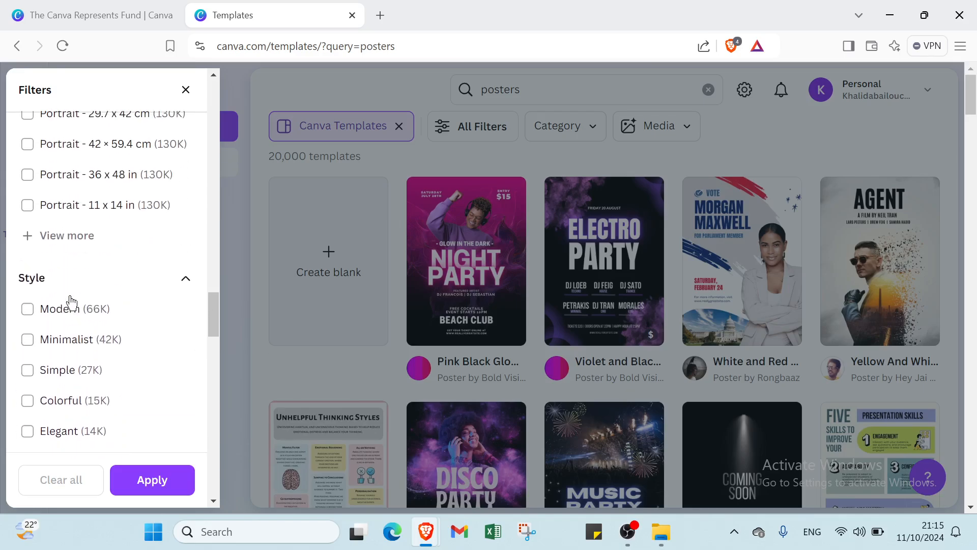
scroll(42, 244, up, 3)
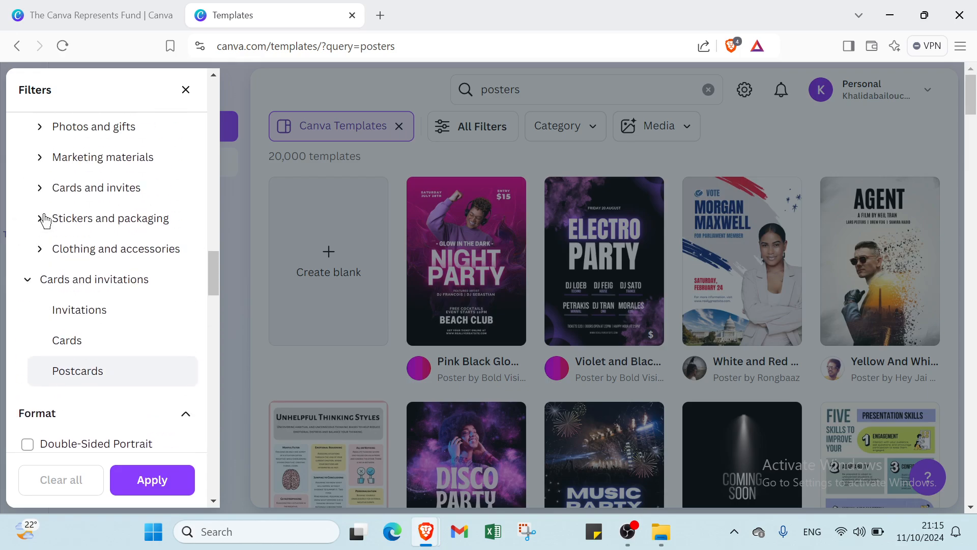
scroll(92, 326, down, 12)
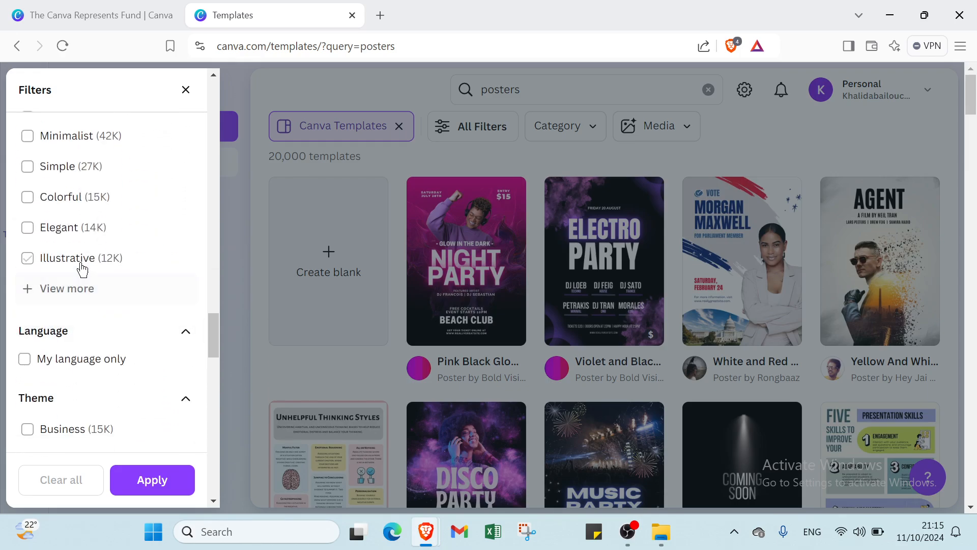
Step: Examine the template filters again, from the category entries through Feature, Grade, Subject and Topic to Price and Color
scroll(82, 269, up, 15)
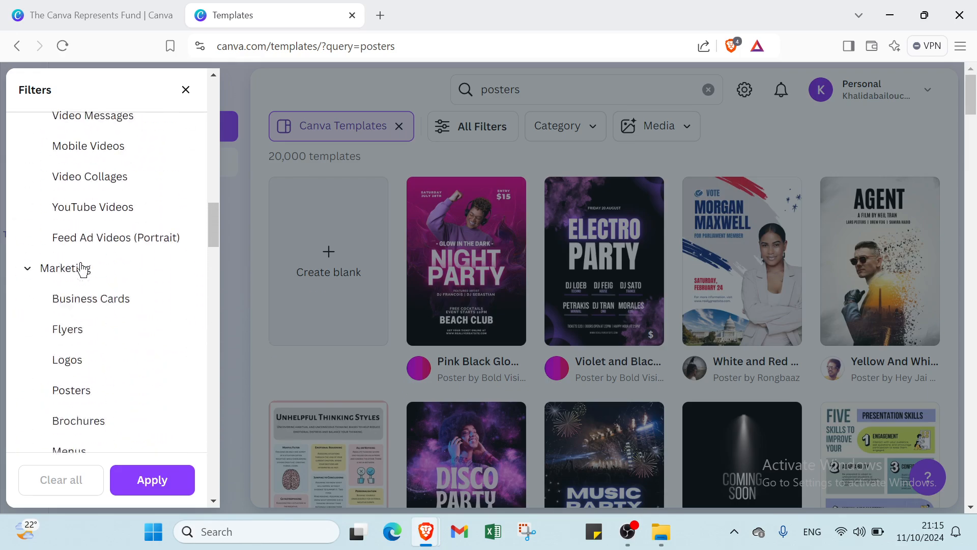
scroll(82, 268, up, 4)
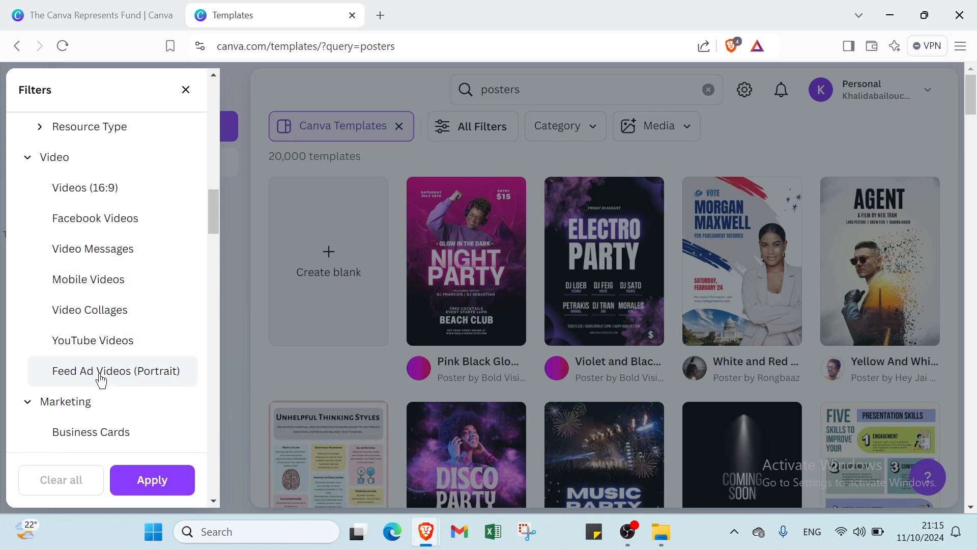
scroll(102, 362, up, 3)
scroll(97, 338, down, 9)
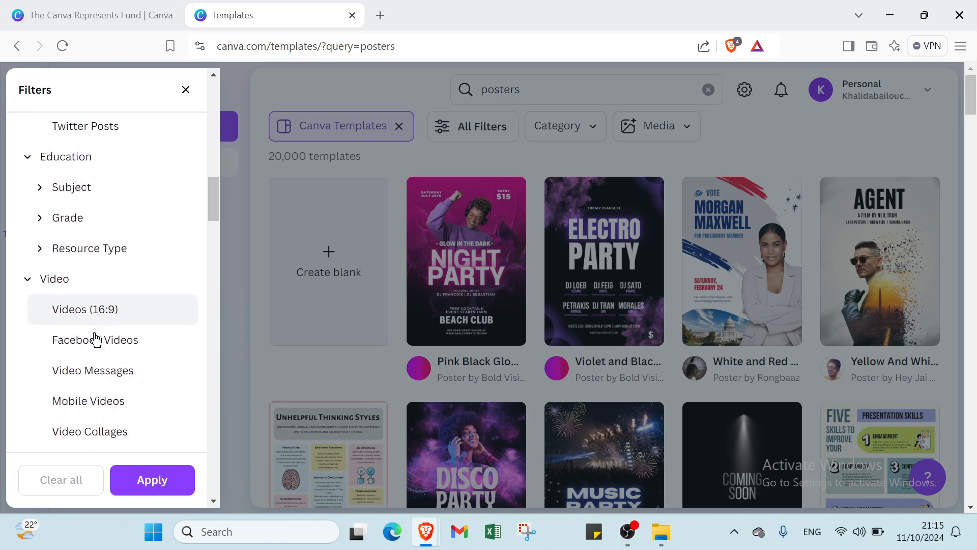
scroll(96, 339, down, 12)
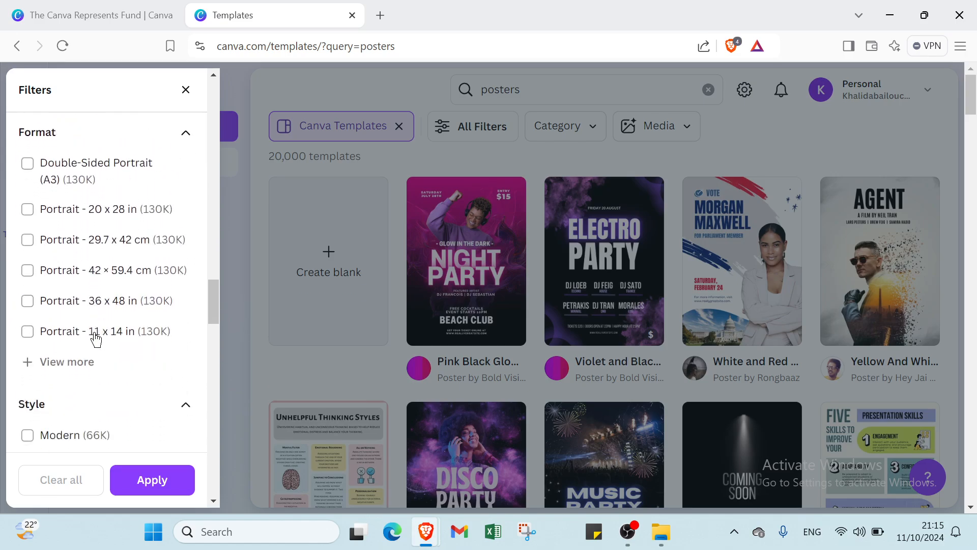
scroll(96, 338, down, 9)
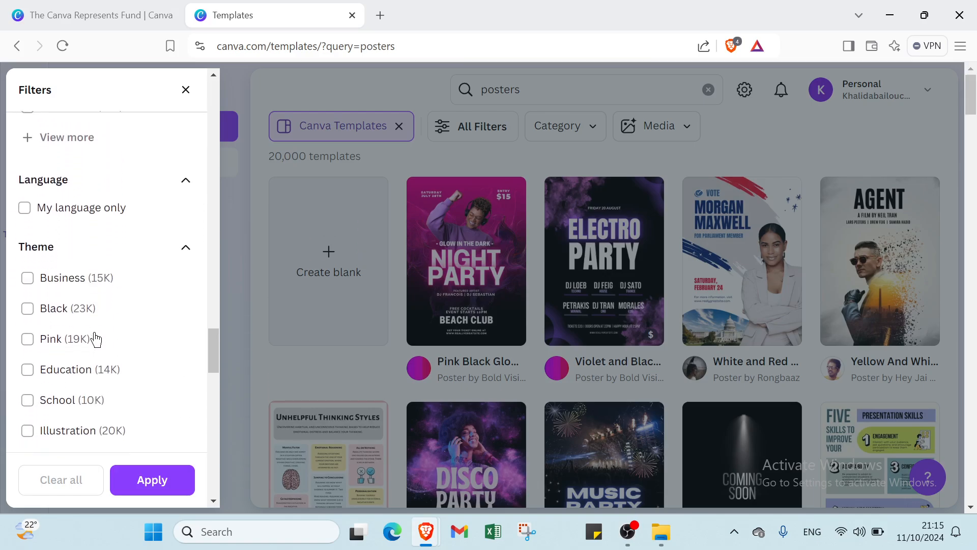
scroll(96, 257, down, 6)
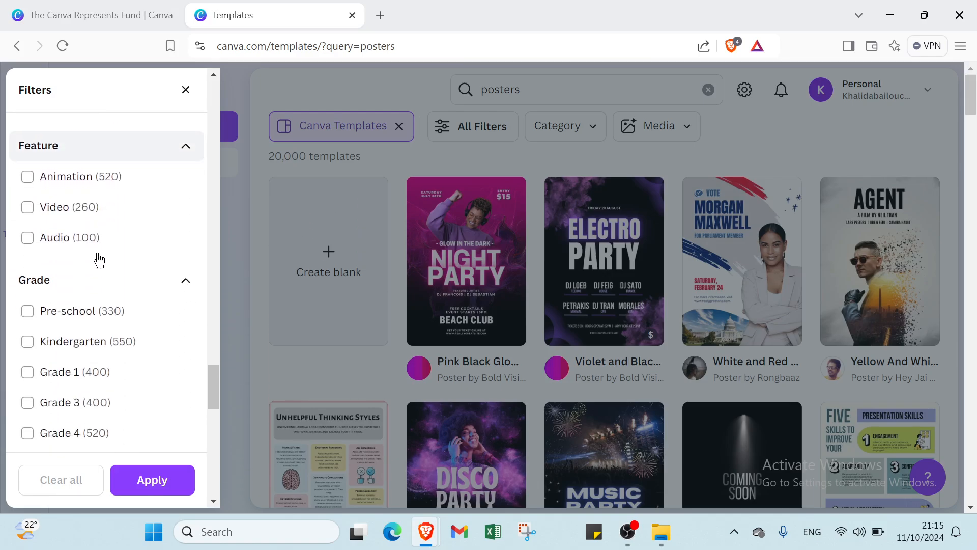
scroll(99, 280, down, 9)
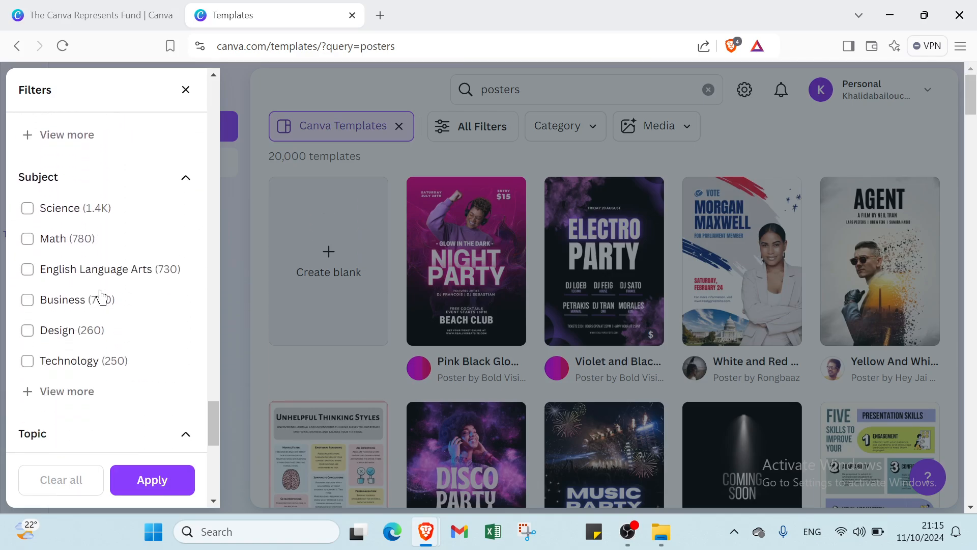
scroll(99, 292, down, 5)
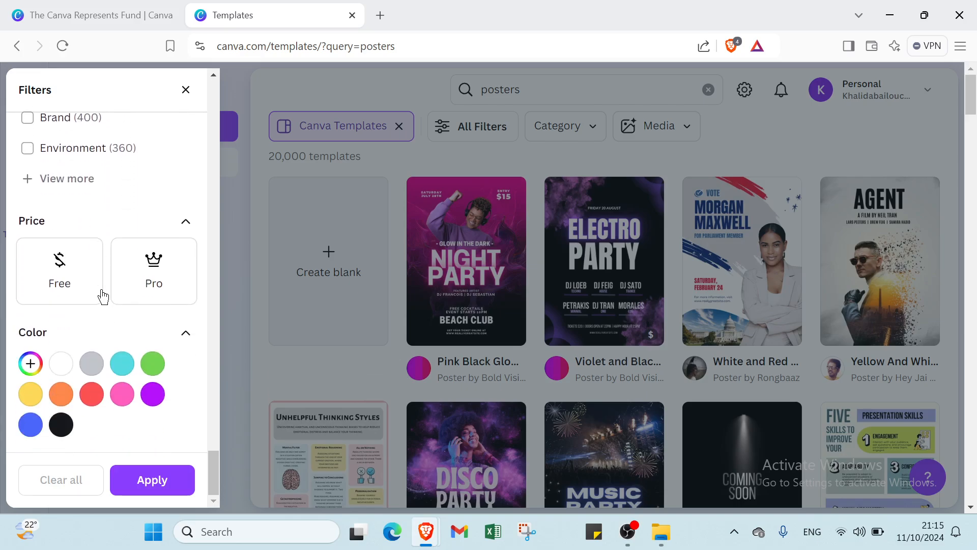
Step: Restrict the poster templates to the Free price option and apply the filter
click(76, 277)
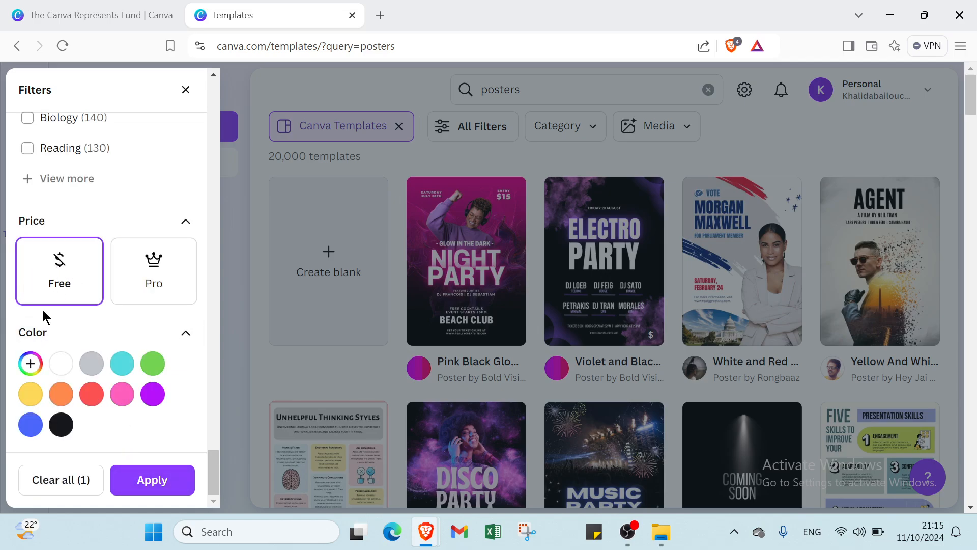
scroll(114, 204, up, 12)
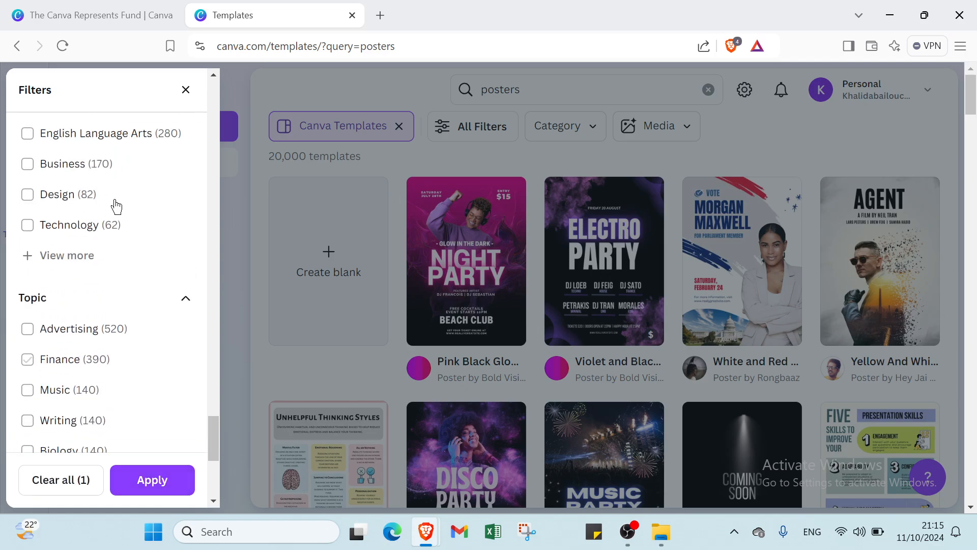
scroll(116, 206, down, 4)
scroll(116, 206, down, 5)
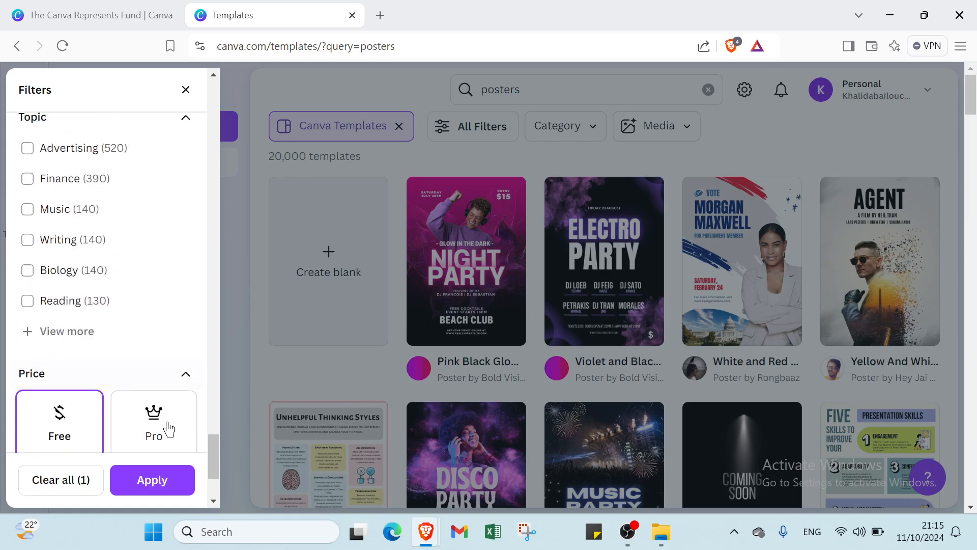
click(156, 490)
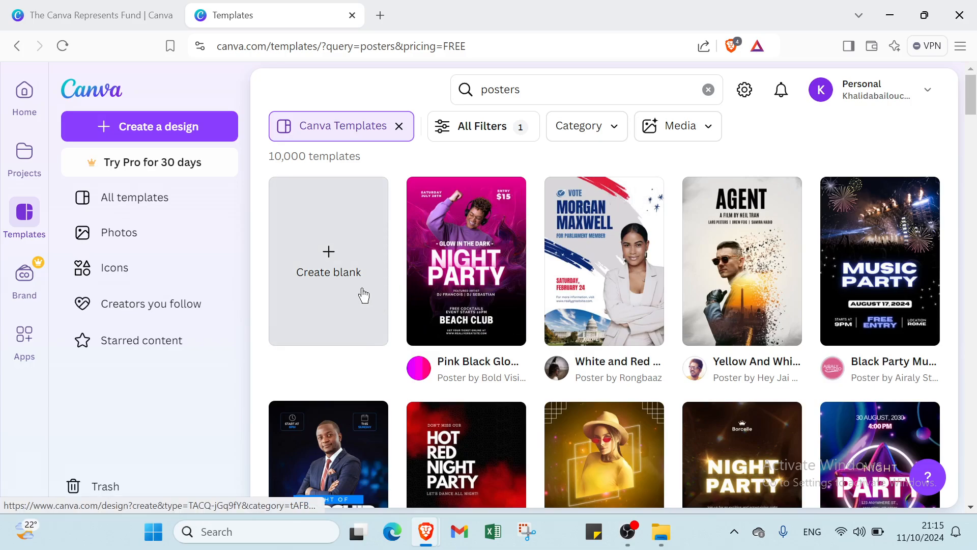
Step: Find the Yellow Electro Party Night Poster among the free results and open it for customization
scroll(591, 277, down, 5)
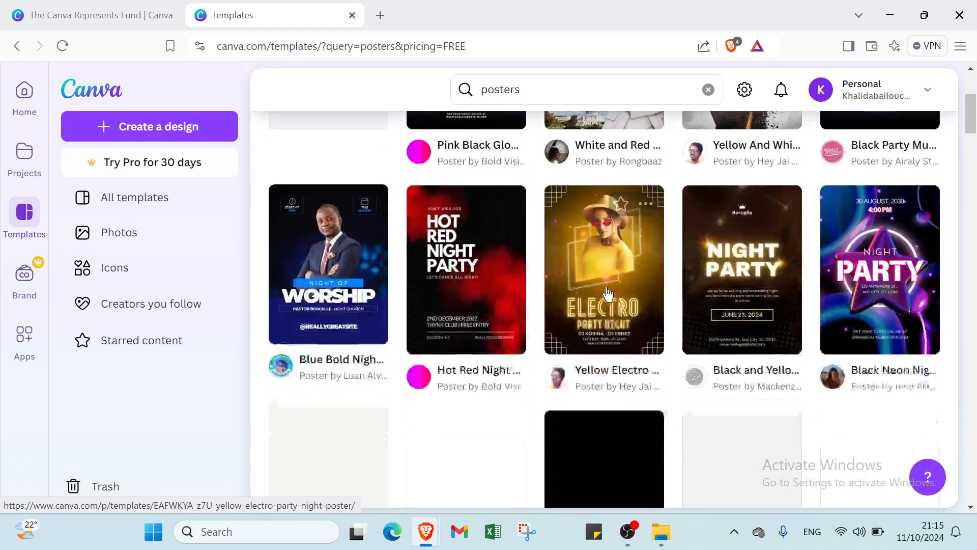
click(611, 245)
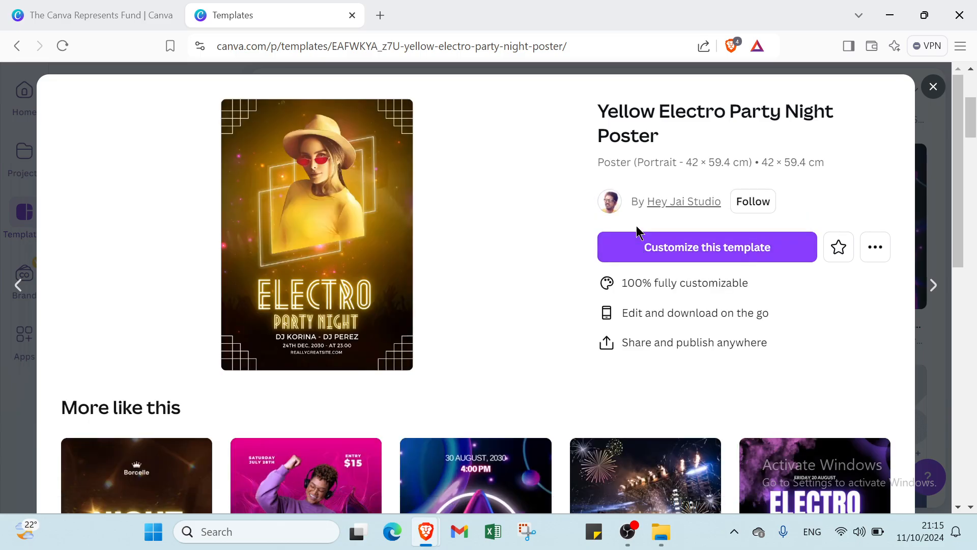
click(640, 243)
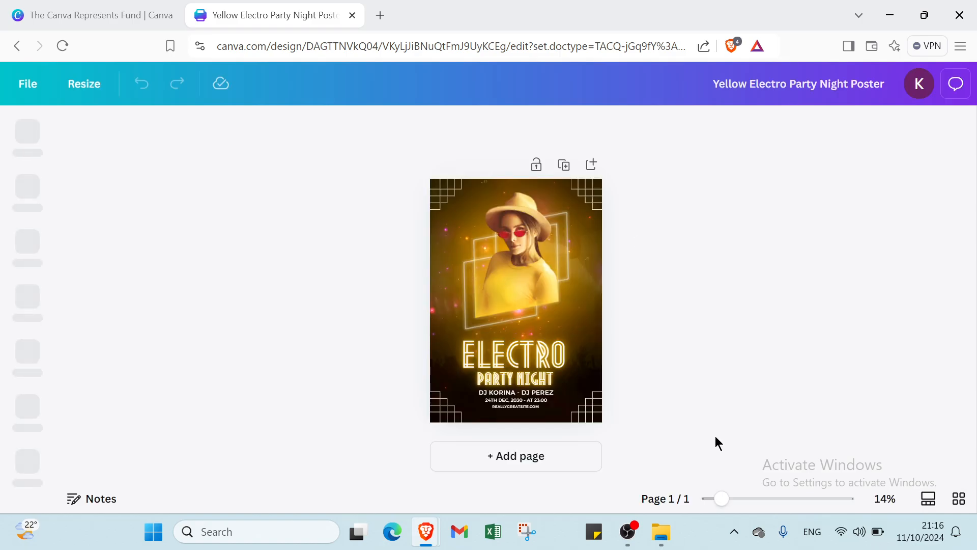
Step: Duplicate the poster page and add a blank page after page 1
click(737, 499)
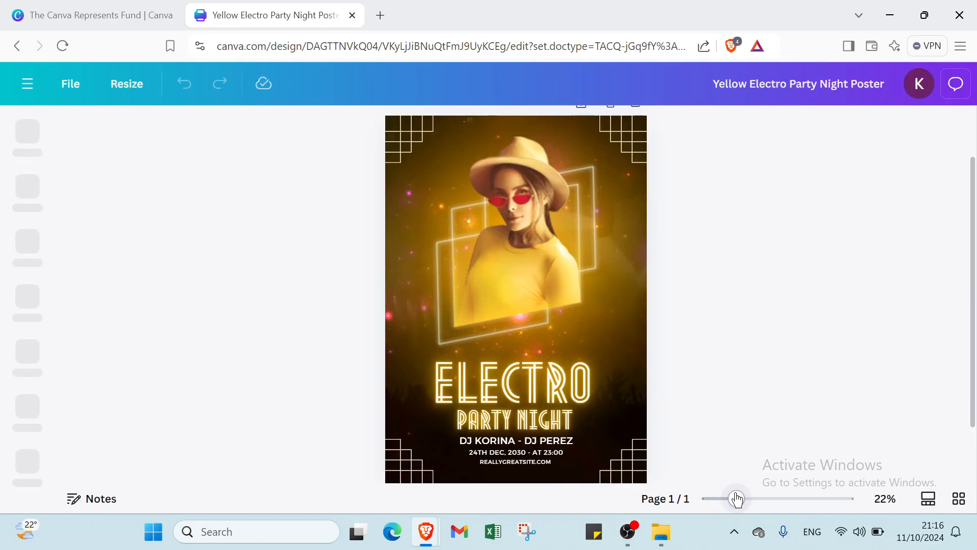
click(726, 500)
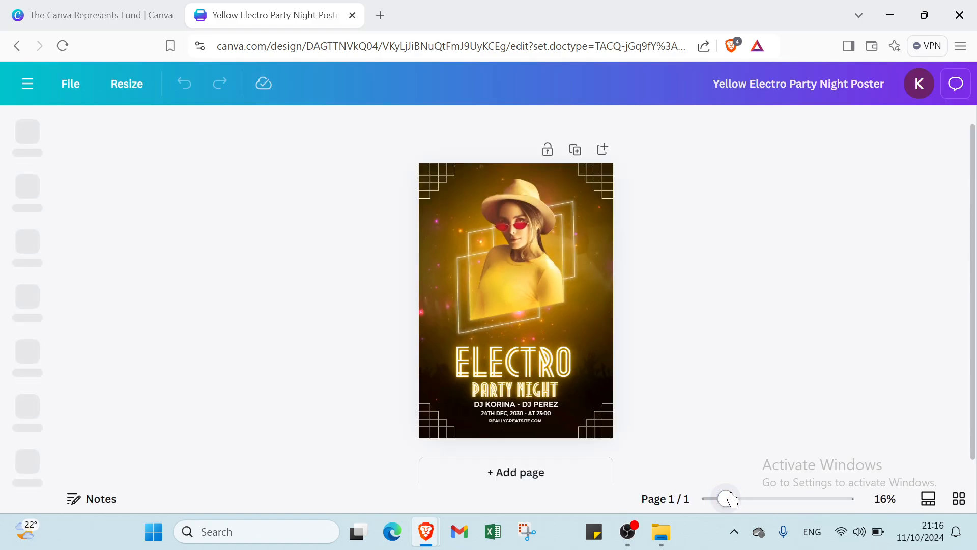
click(732, 499)
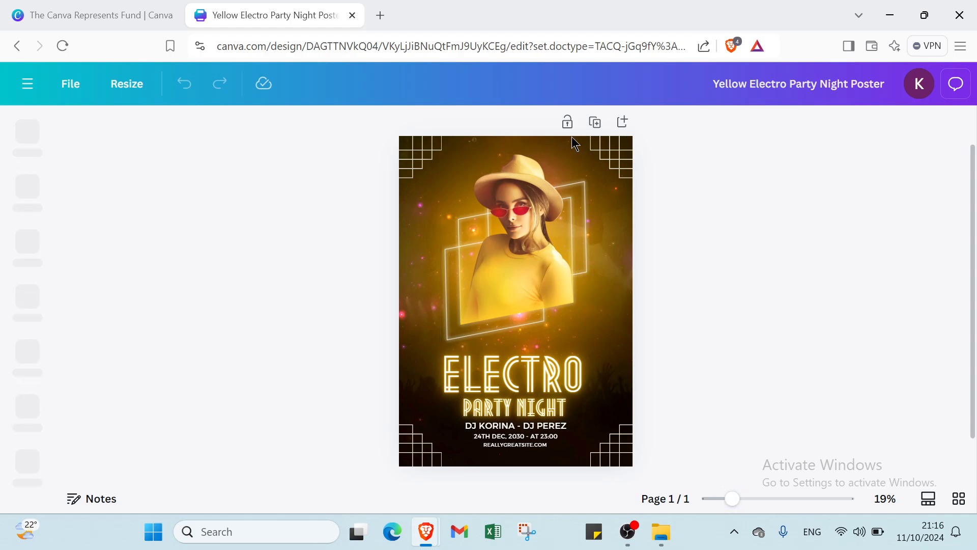
click(595, 123)
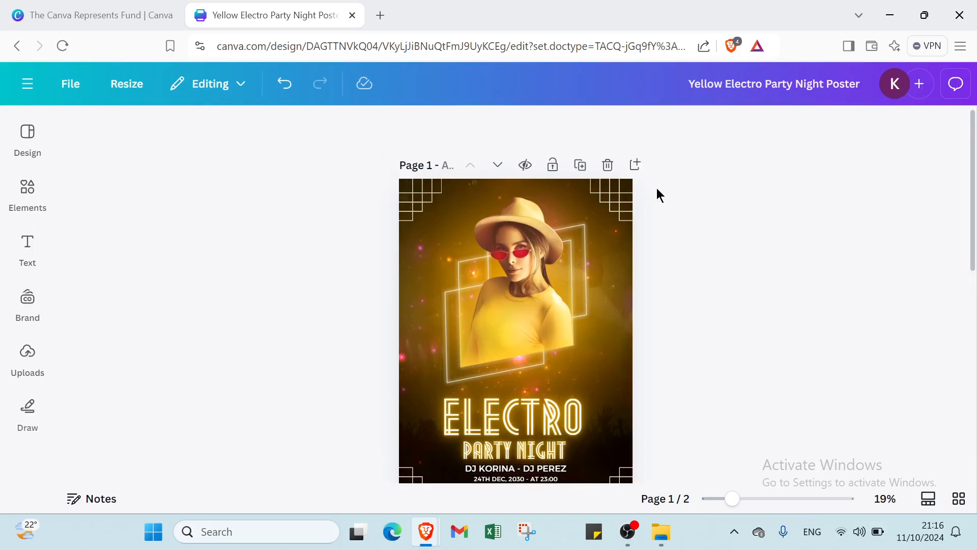
scroll(582, 267, down, 6)
scroll(583, 275, up, 6)
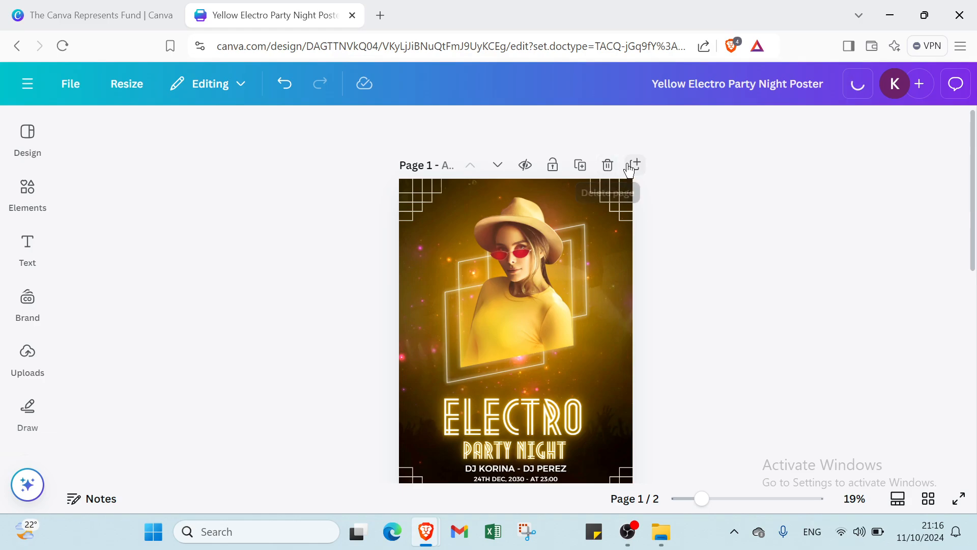
click(635, 165)
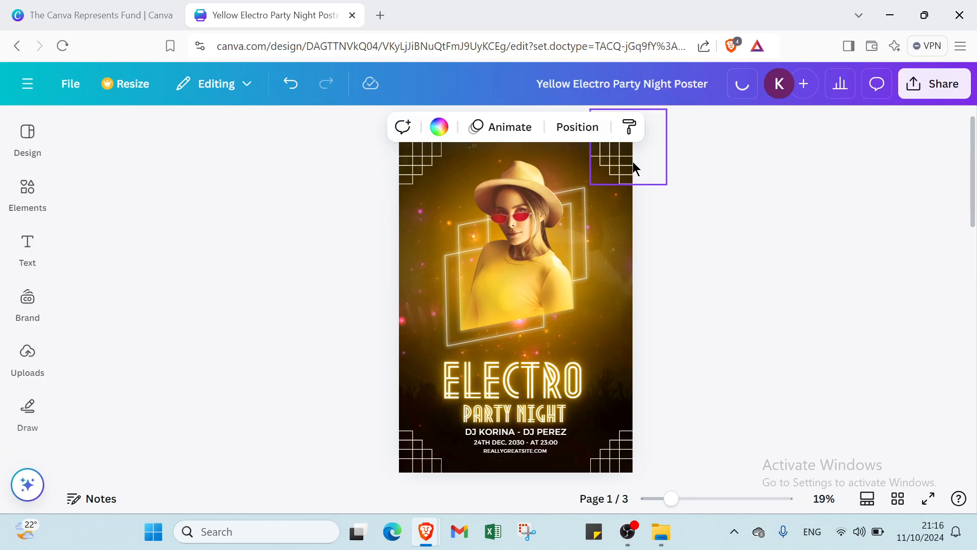
scroll(598, 183, up, 5)
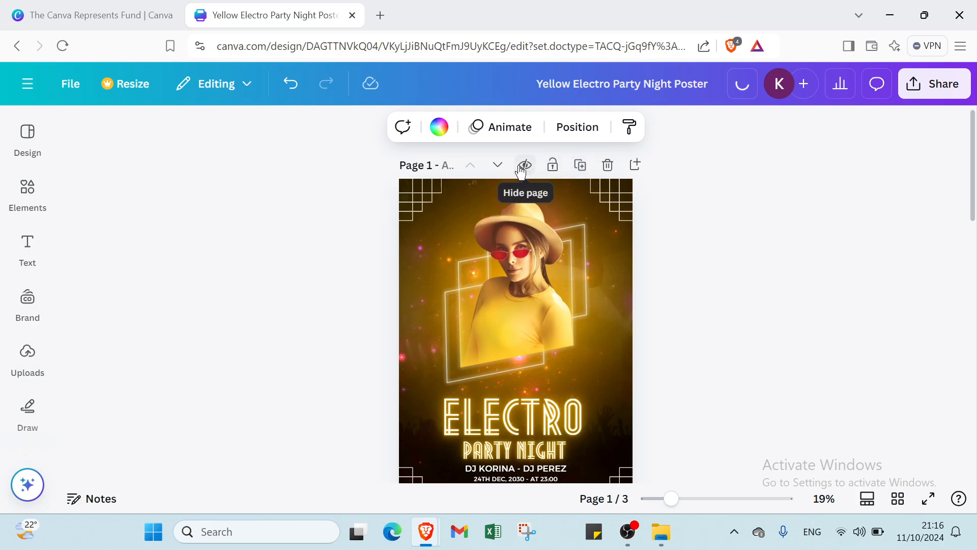
Step: Move the first poster page below the blank page and back up to first position
click(493, 168)
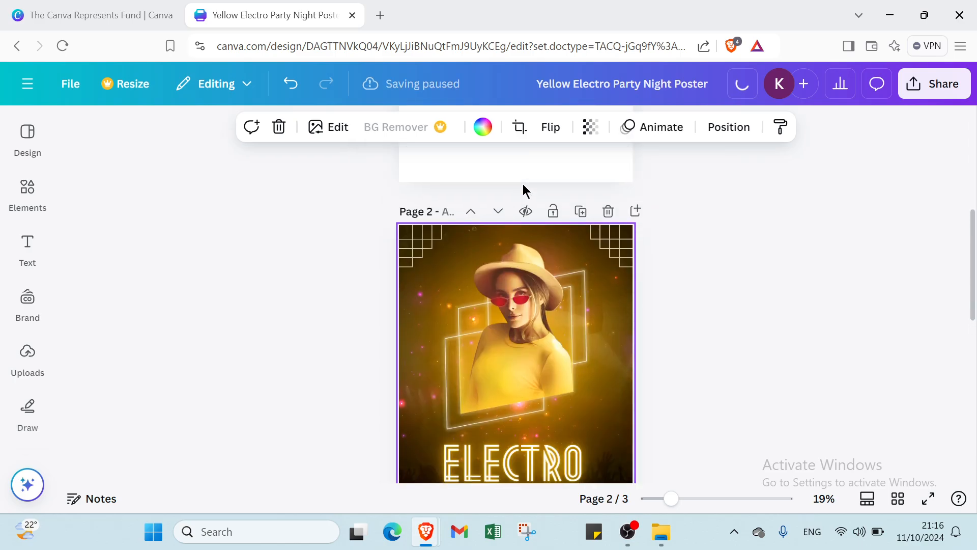
scroll(523, 185, down, 3)
scroll(523, 185, up, 7)
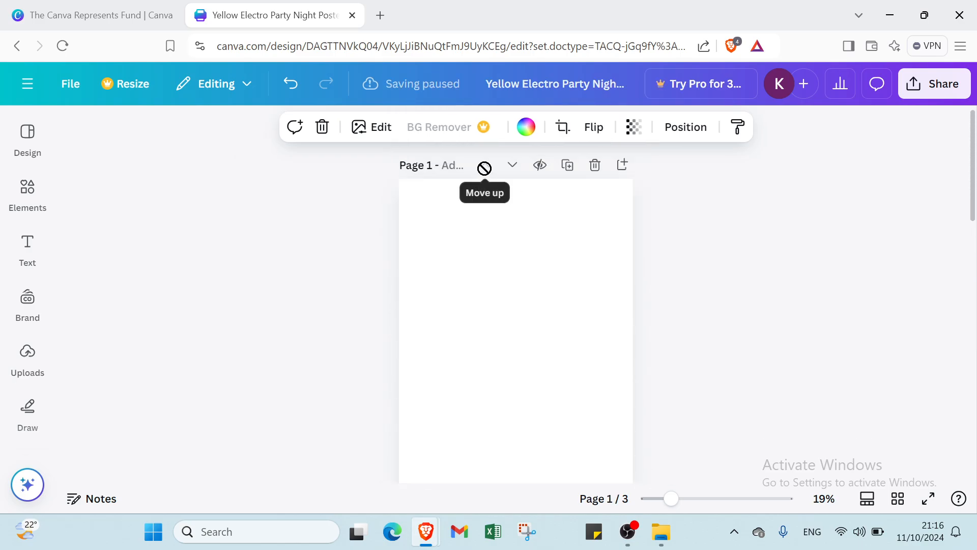
scroll(514, 326, down, 4)
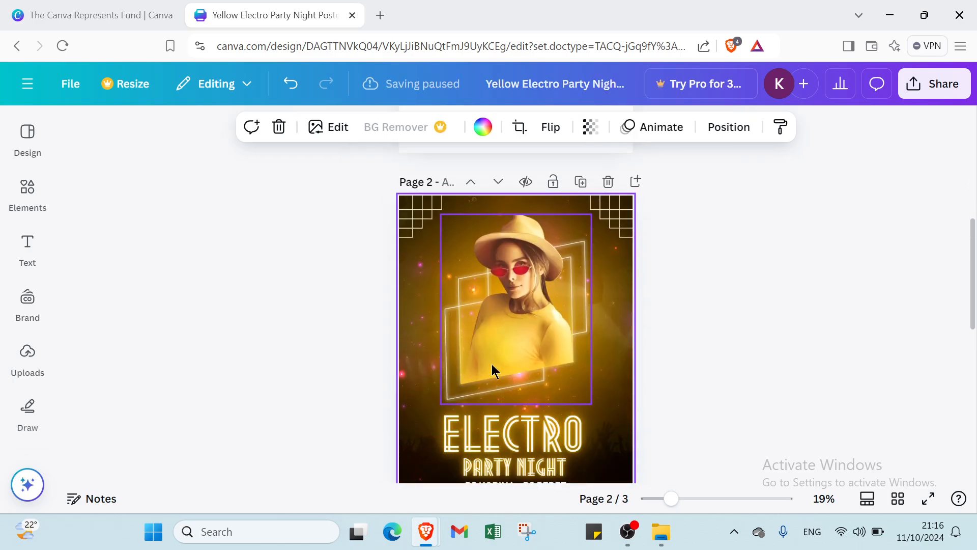
click(477, 186)
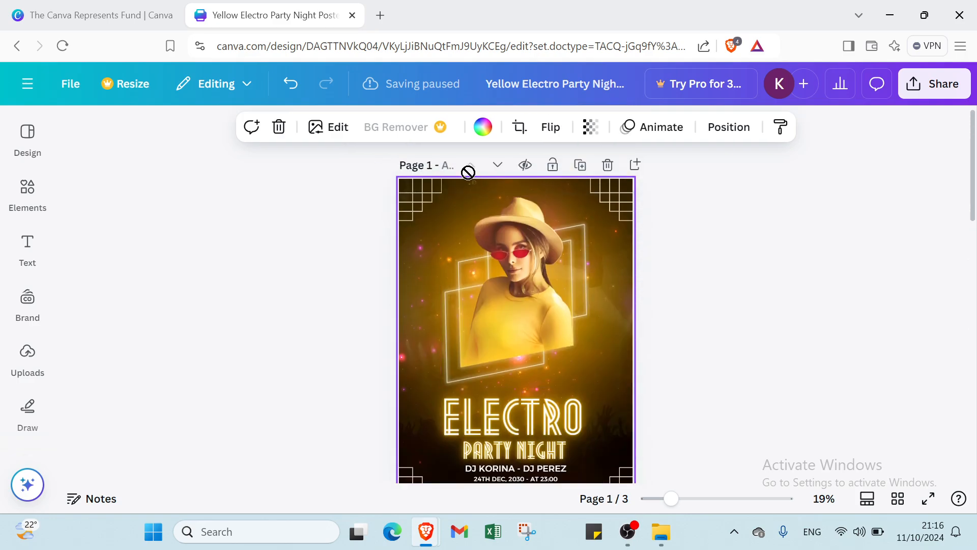
Step: Open and dismiss an empty comment on the poster, and undo all the page additions and moves
click(252, 127)
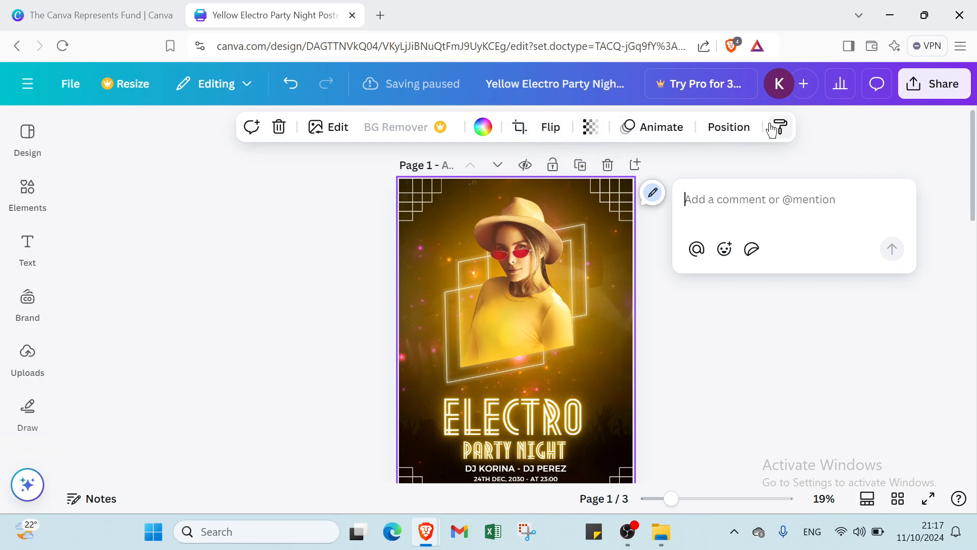
click(841, 150)
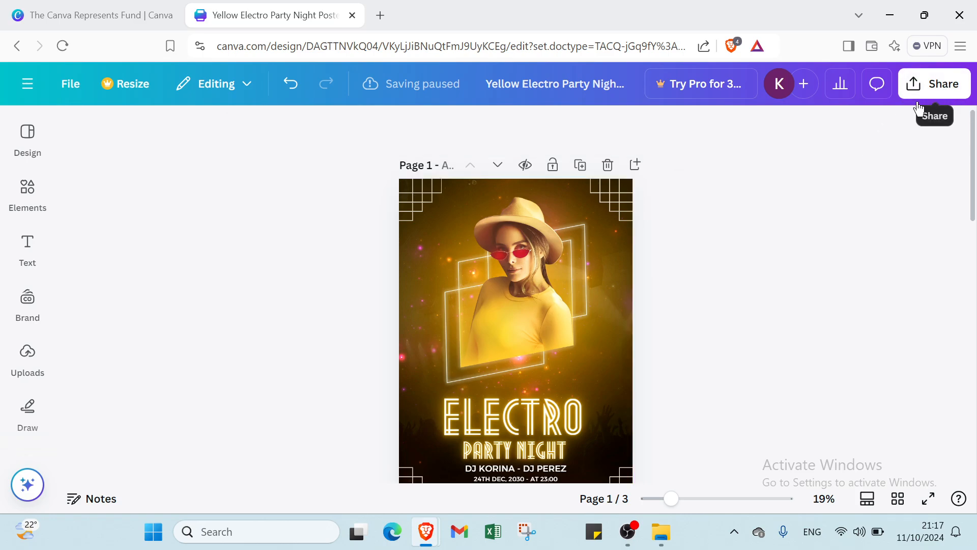
click(286, 85)
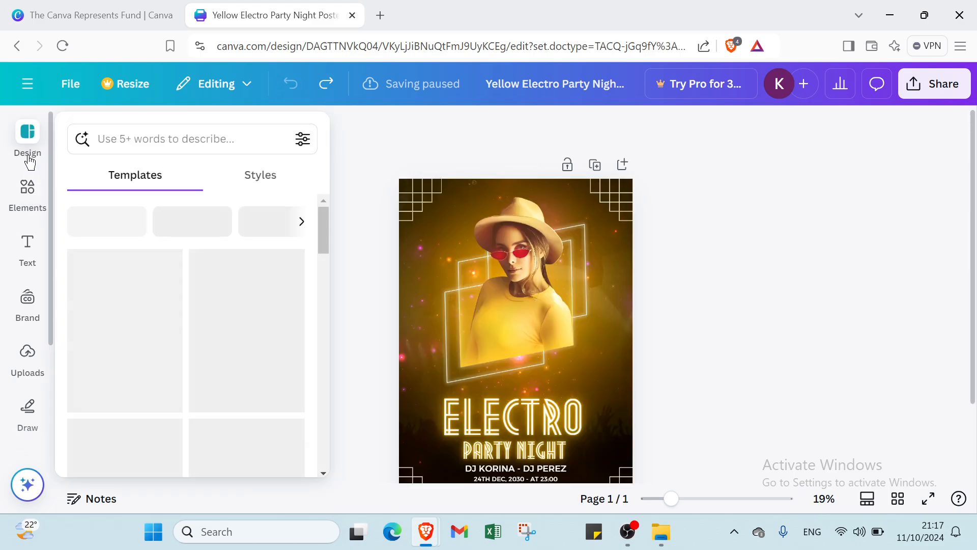
Step: Browse the design templates, narrow them to the Poster suggestion and look through the related poster types
mouse_move(28, 193)
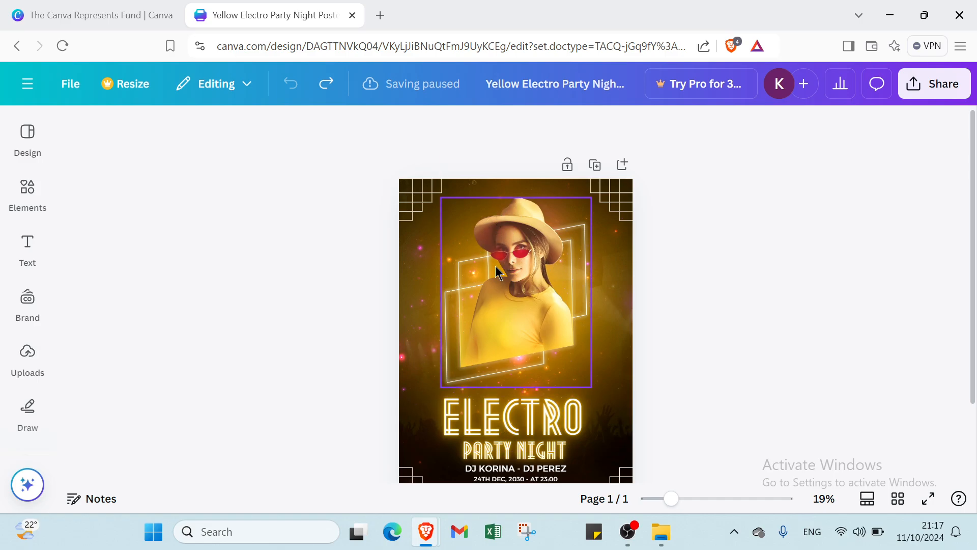
click(24, 152)
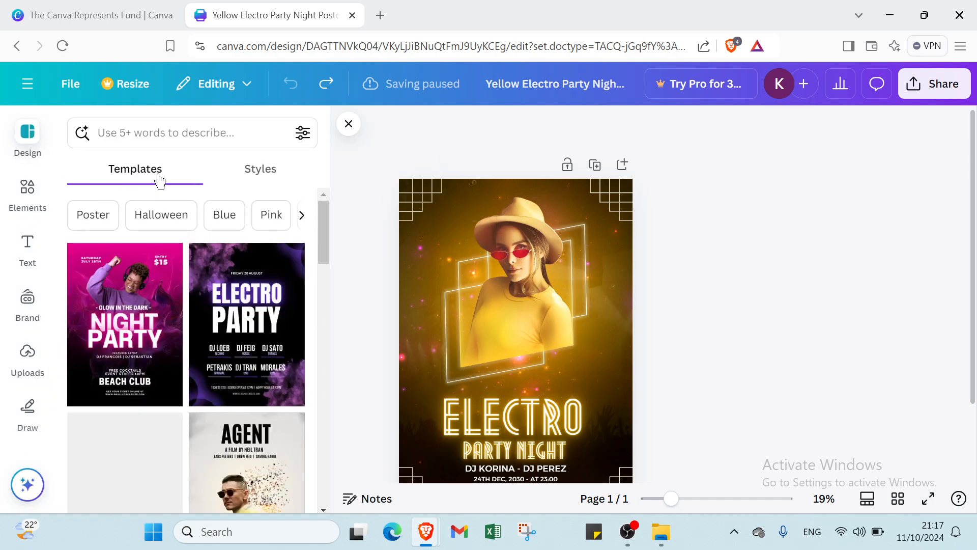
scroll(219, 261, down, 3)
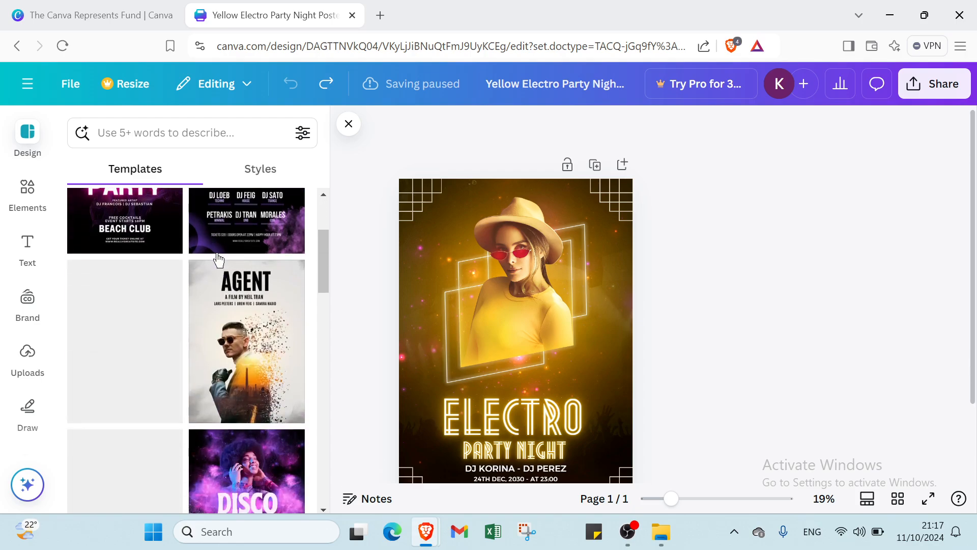
scroll(219, 261, up, 5)
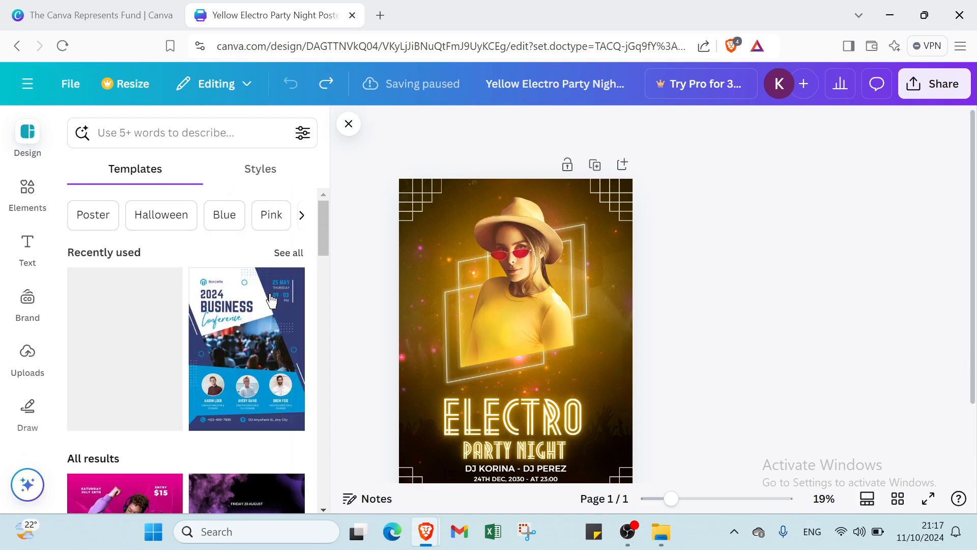
click(93, 215)
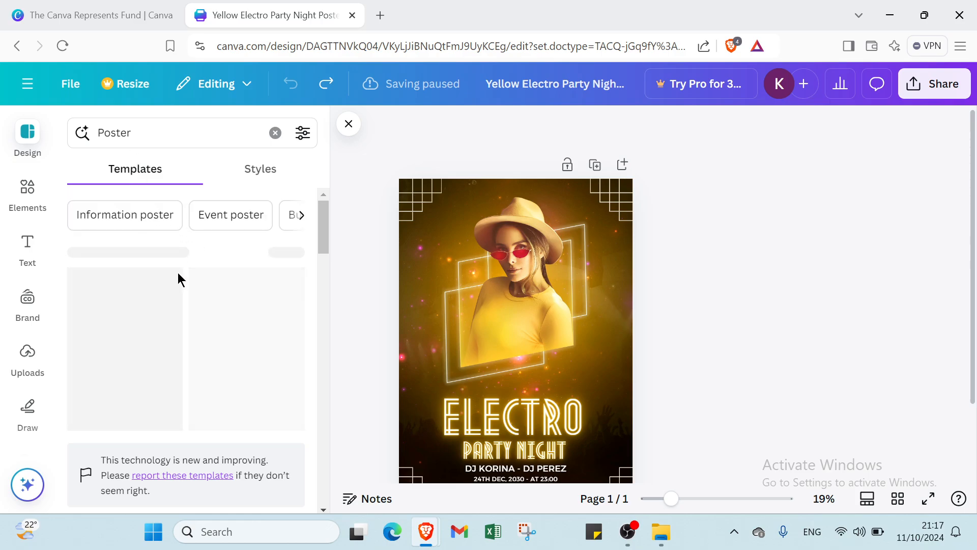
click(300, 216)
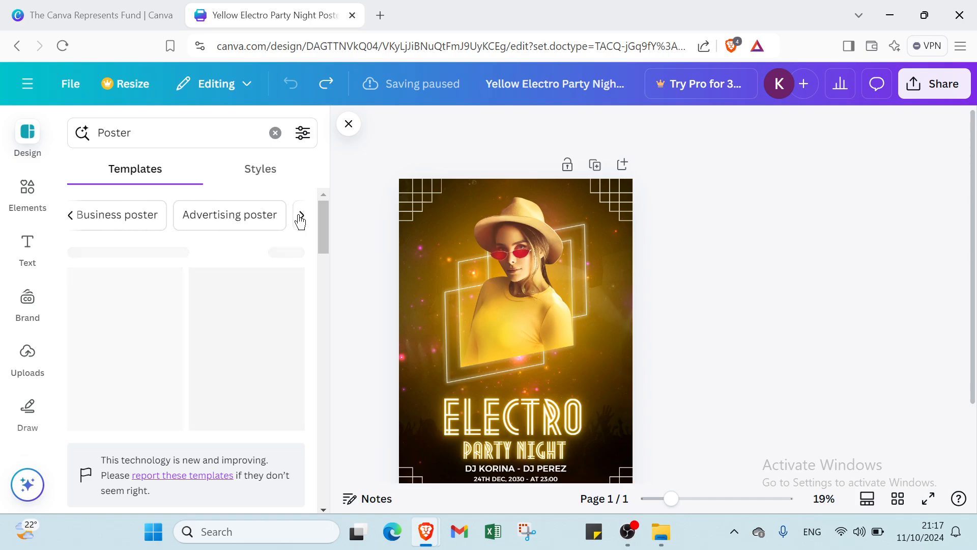
Step: Look through the remaining poster types up to Art posters and browse the matching poster templates
click(300, 216)
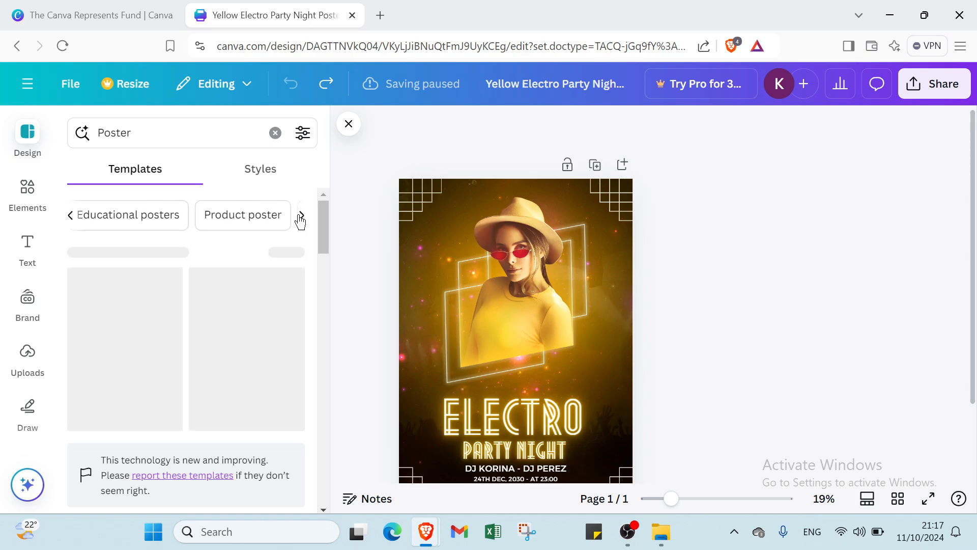
click(300, 216)
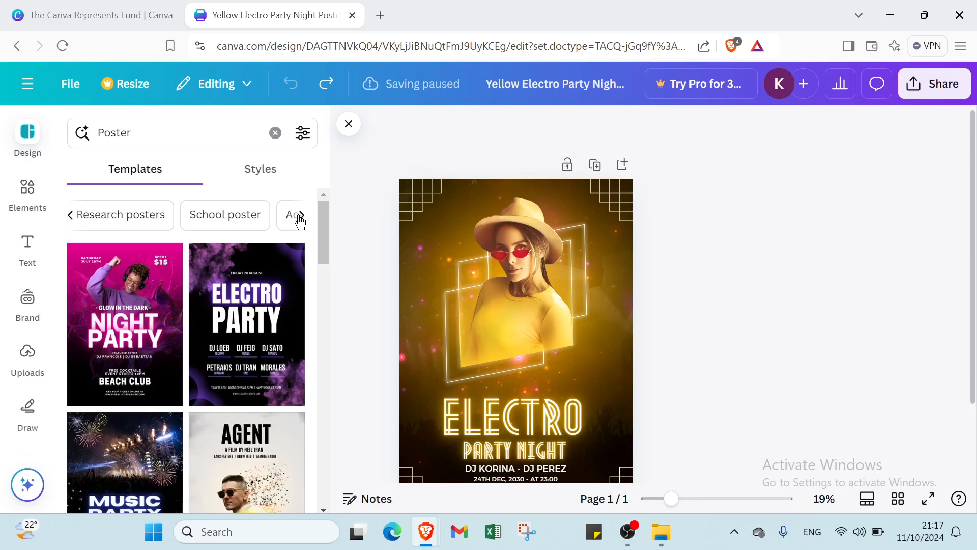
click(300, 216)
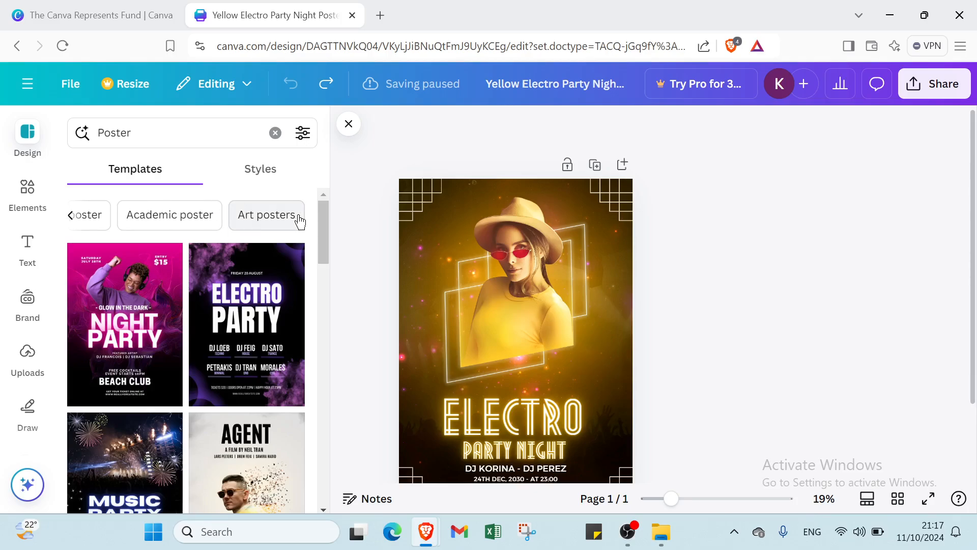
scroll(158, 280, down, 5)
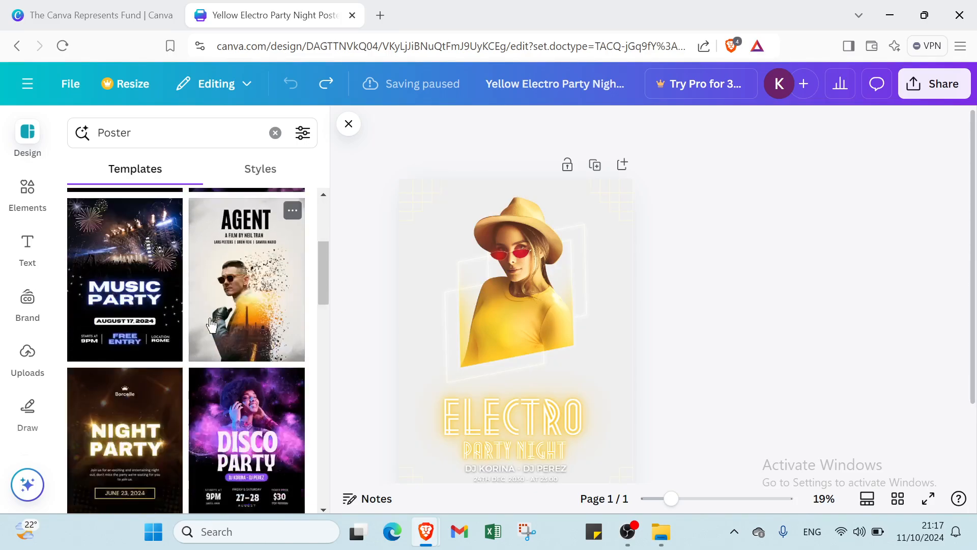
scroll(223, 316, up, 5)
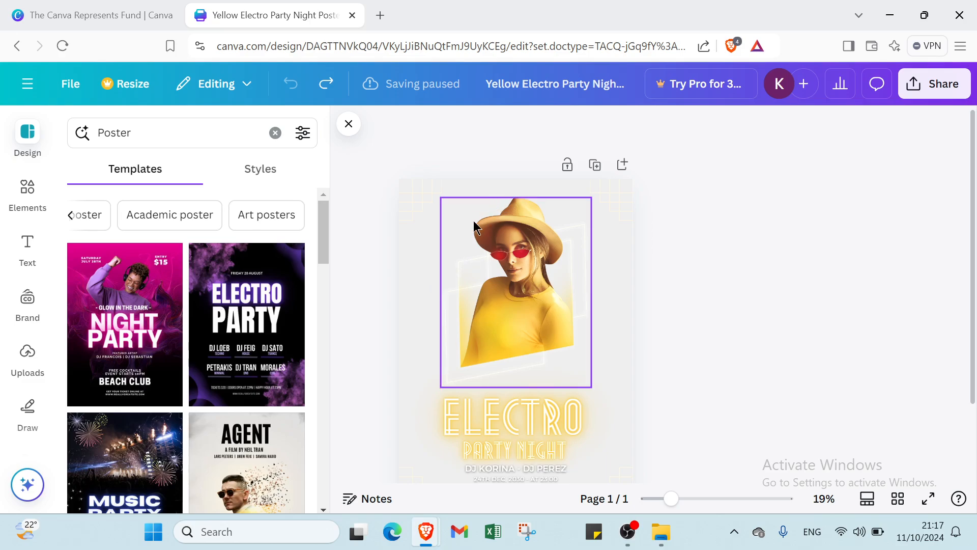
Step: Open the Frame suggestion among the elements and look through its result categories from Graphics to Charts
click(28, 191)
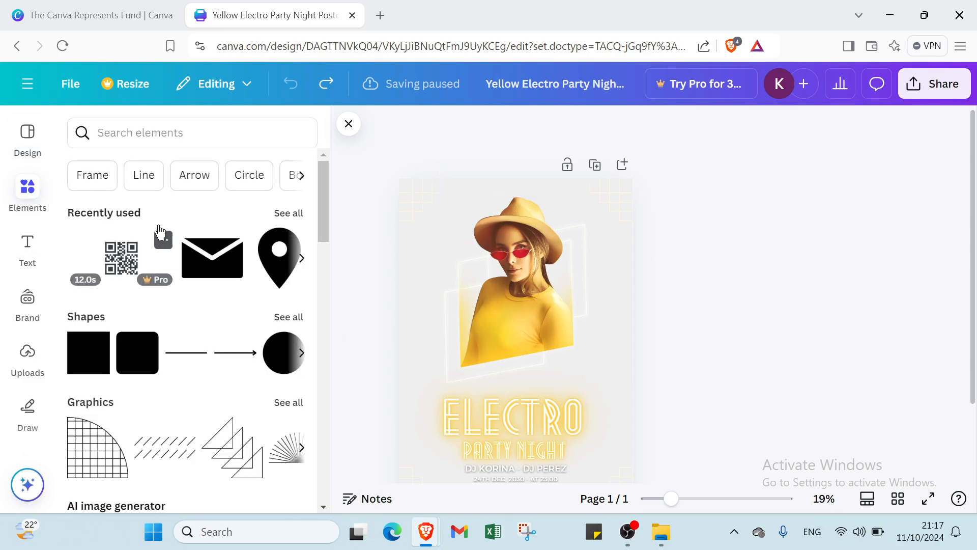
click(88, 180)
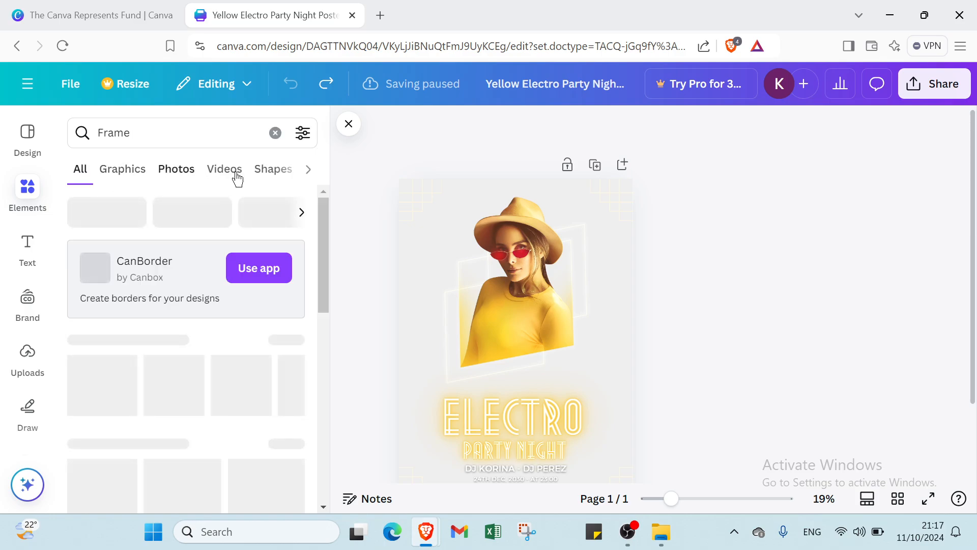
click(308, 169)
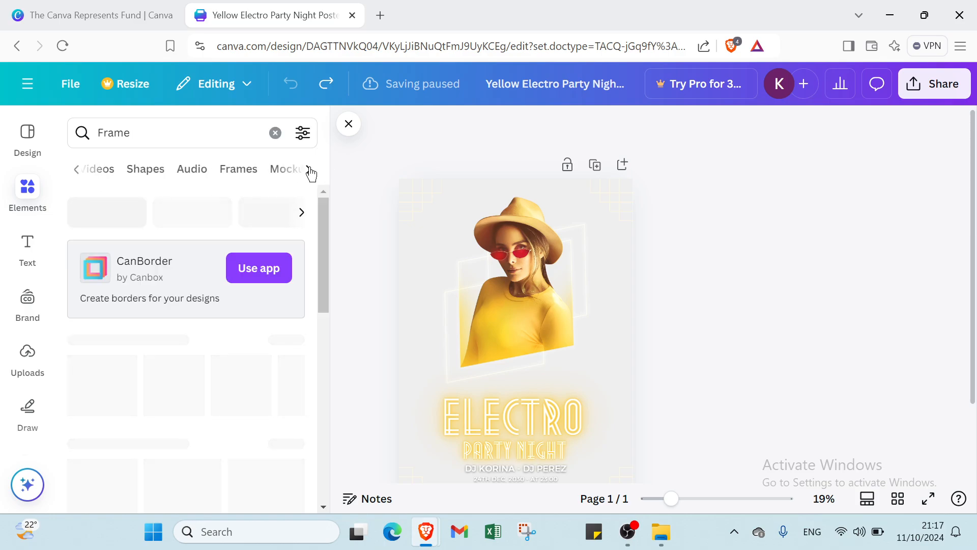
click(309, 169)
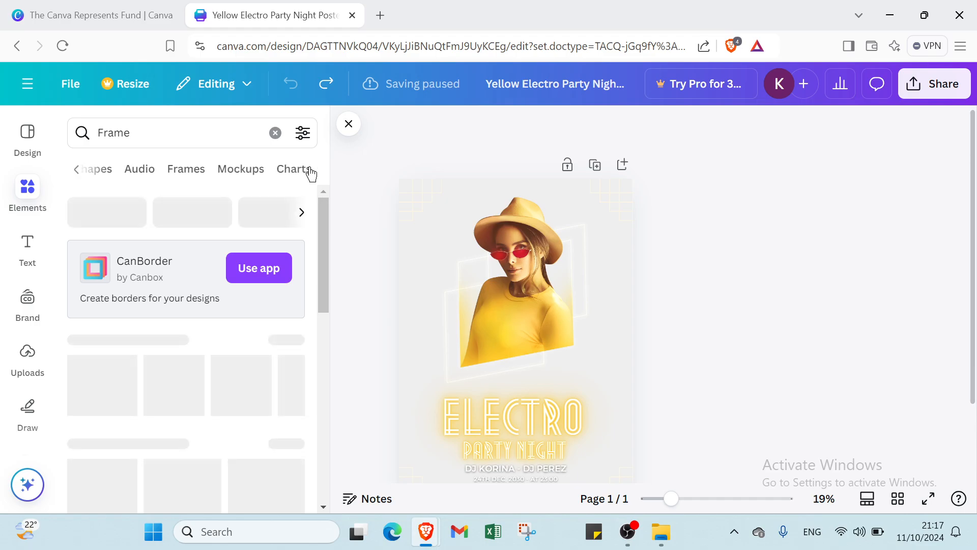
click(308, 170)
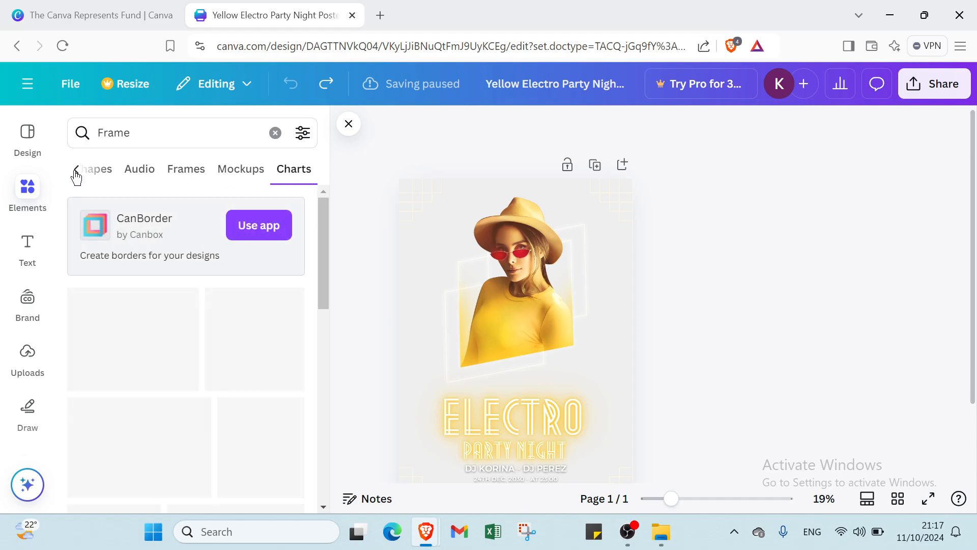
click(77, 170)
click(77, 170)
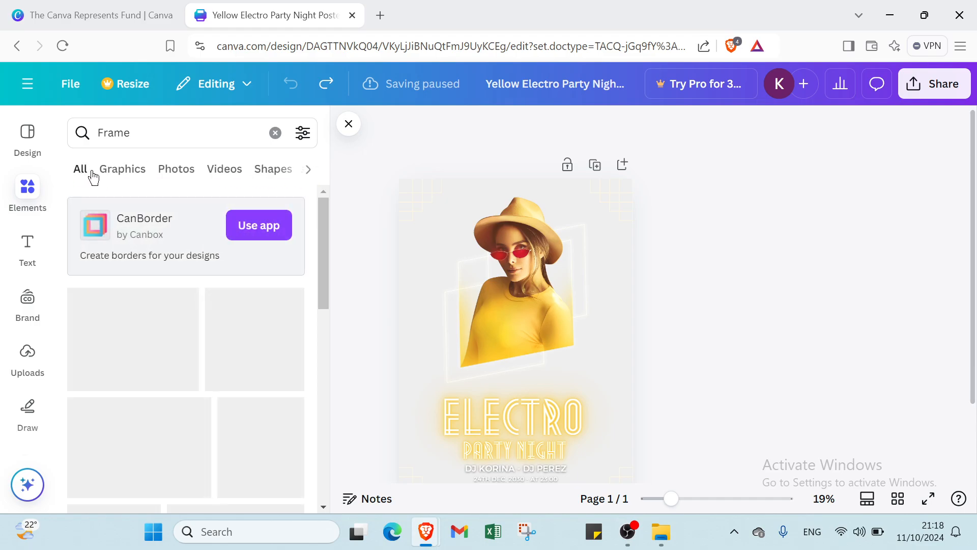
Step: Add a default heading, a subheading and a line of body text to the poster
click(37, 254)
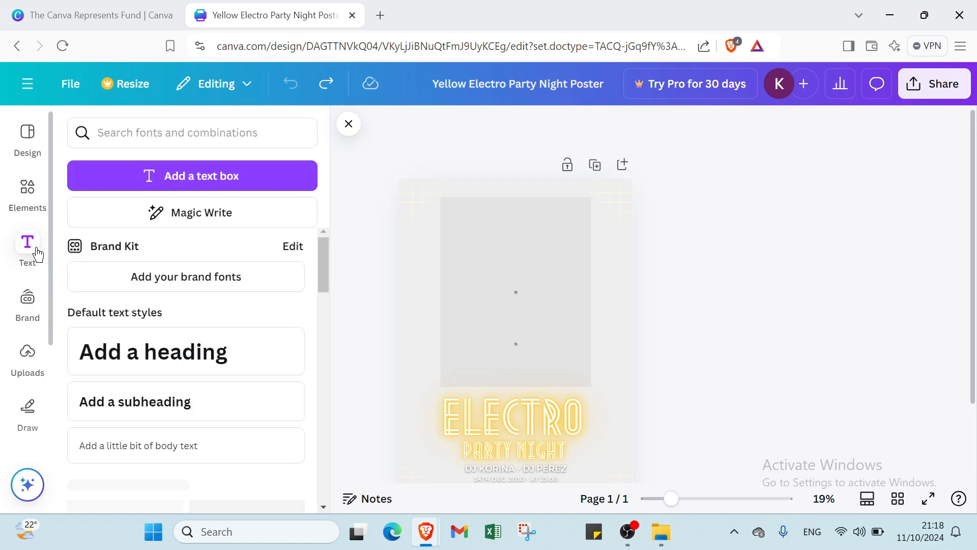
click(143, 349)
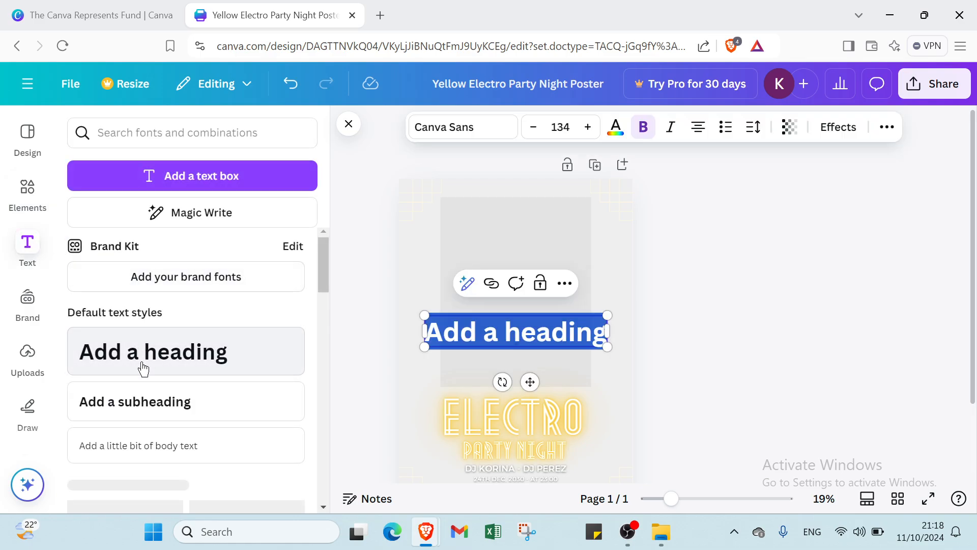
click(138, 403)
click(162, 459)
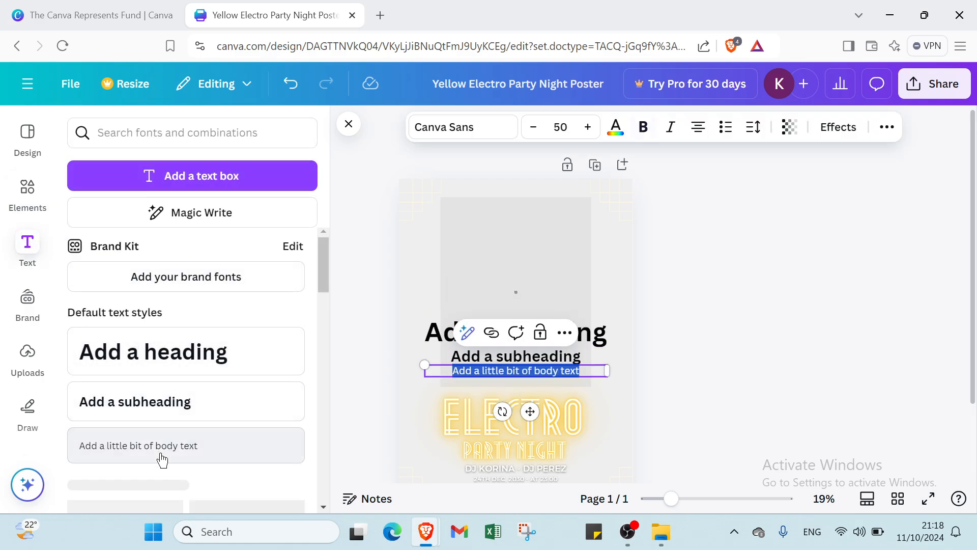
Step: Open and dismiss Magic Write for the body text, and look through the Brand Kit options
click(224, 213)
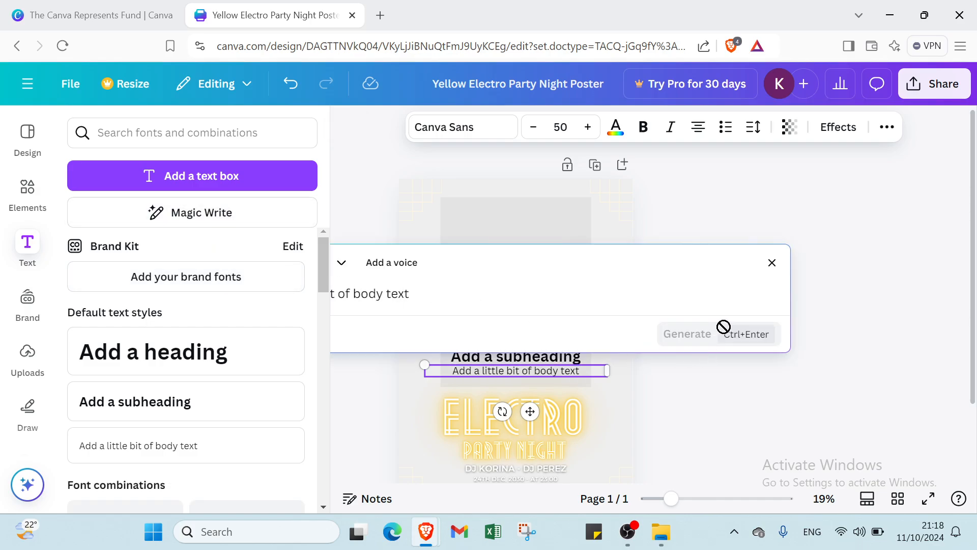
click(774, 264)
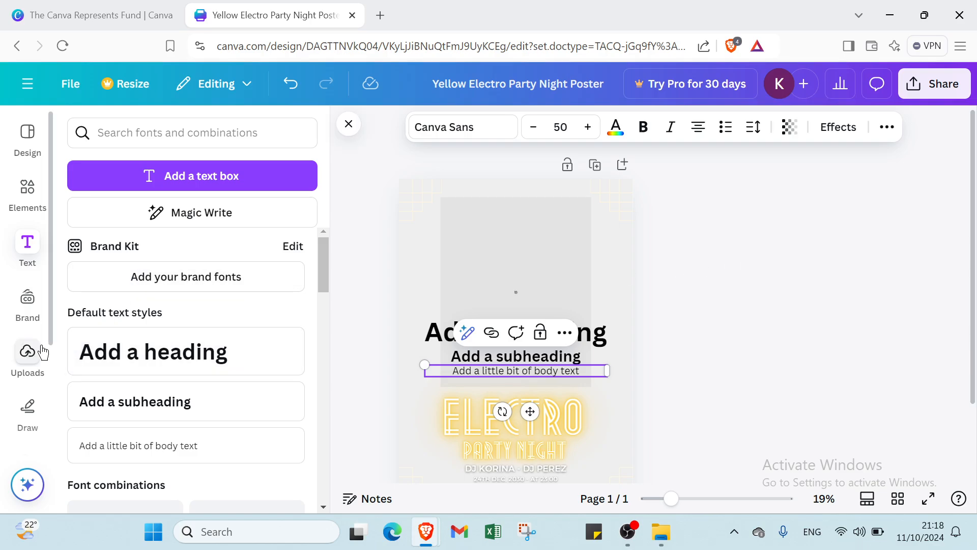
click(29, 305)
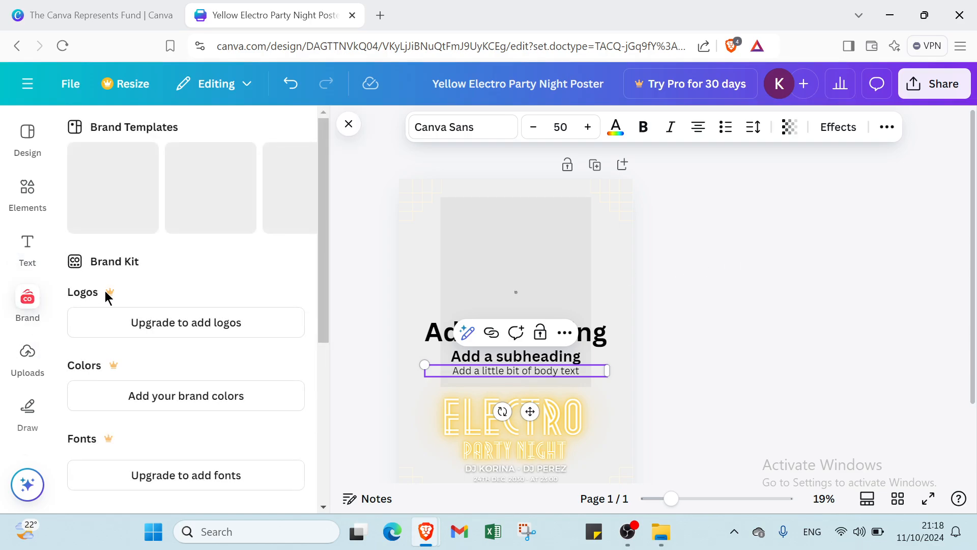
scroll(106, 301, down, 6)
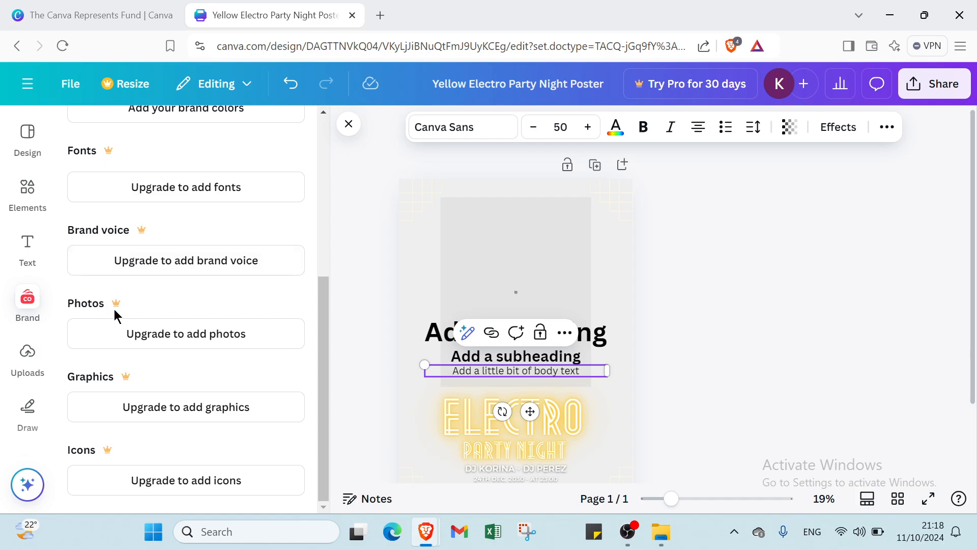
Step: Record a short clip of yourself over the poster with the OBS Virtual Camera, allowing camera access
click(27, 356)
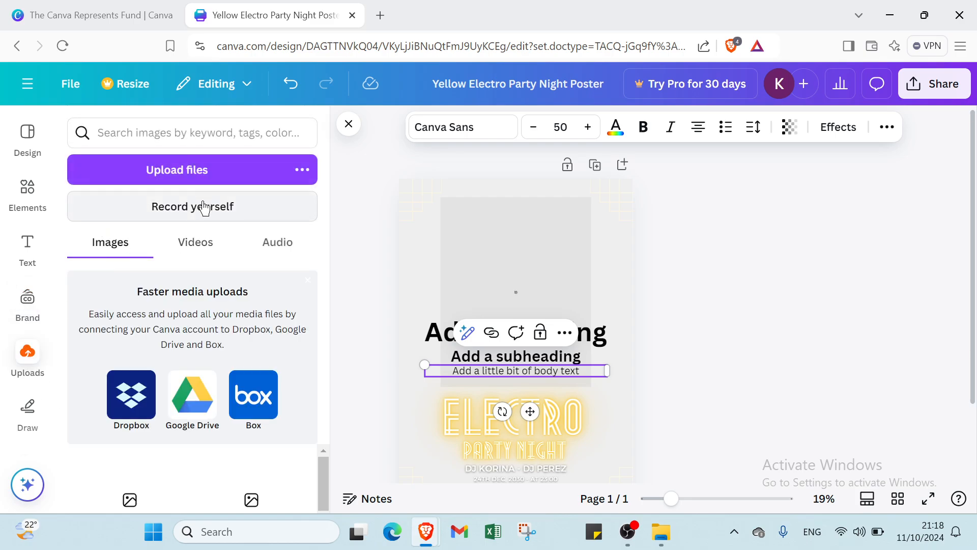
click(212, 218)
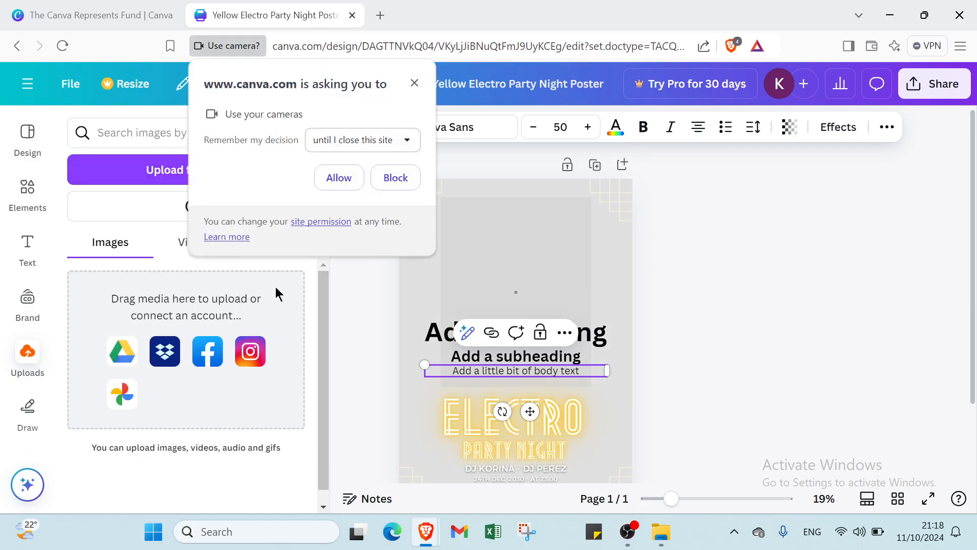
click(335, 181)
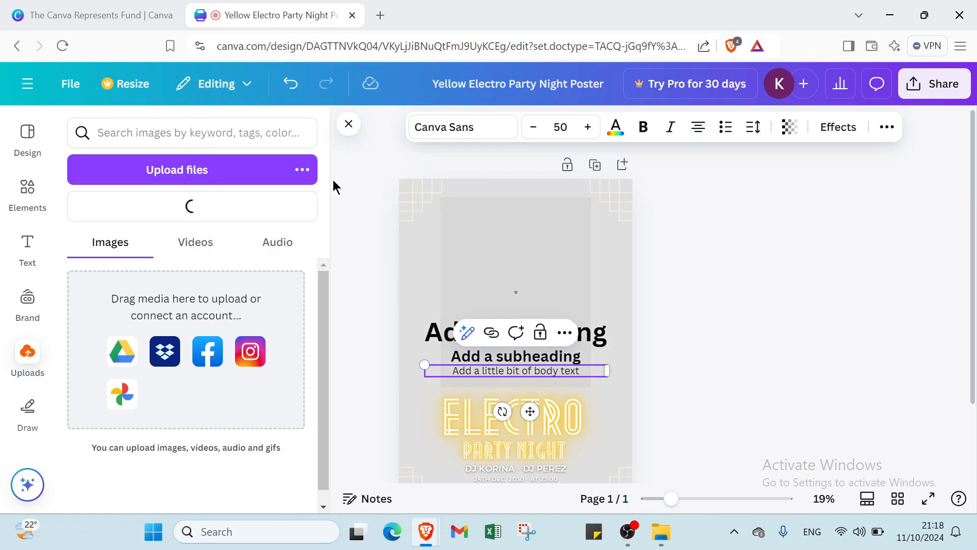
click(336, 177)
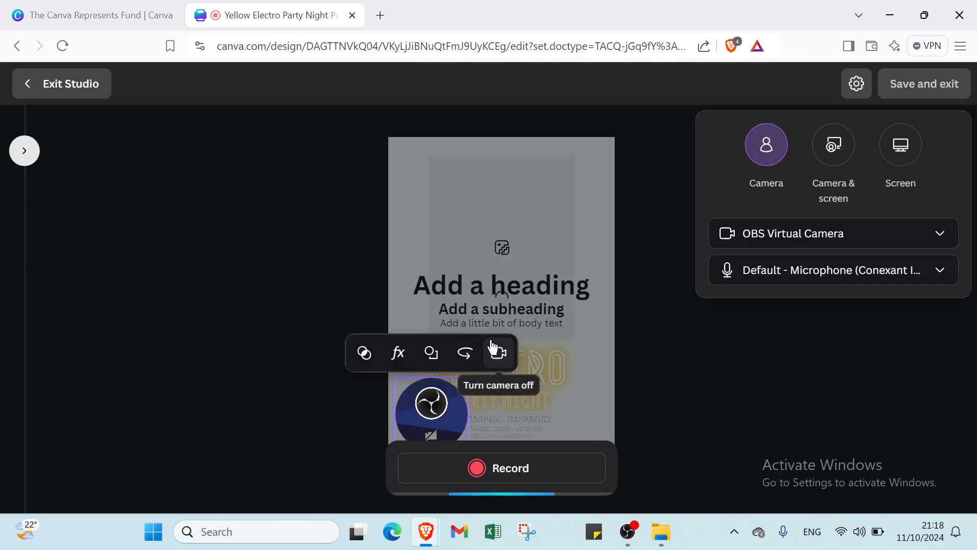
click(519, 465)
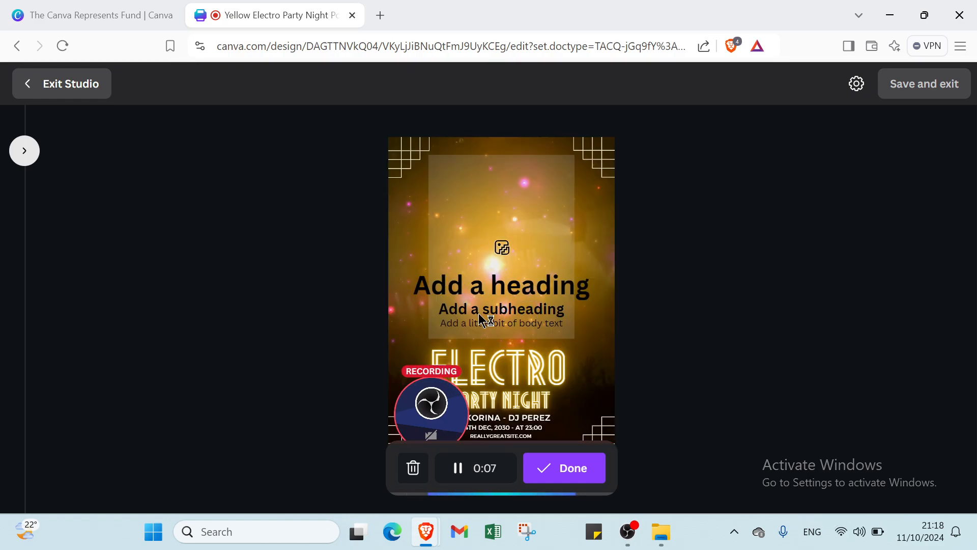
click(554, 473)
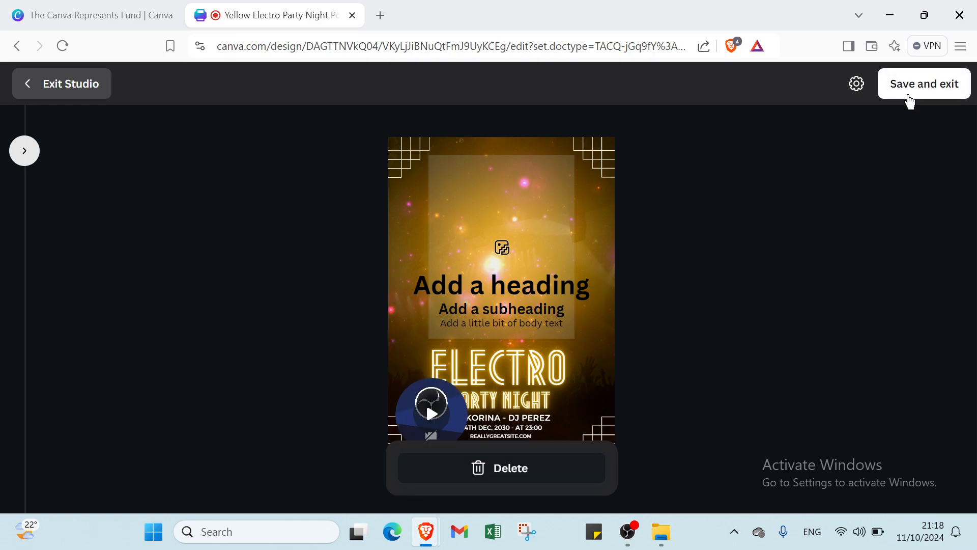
Step: Delete the camera recording and exit the recording studio without saving
click(554, 479)
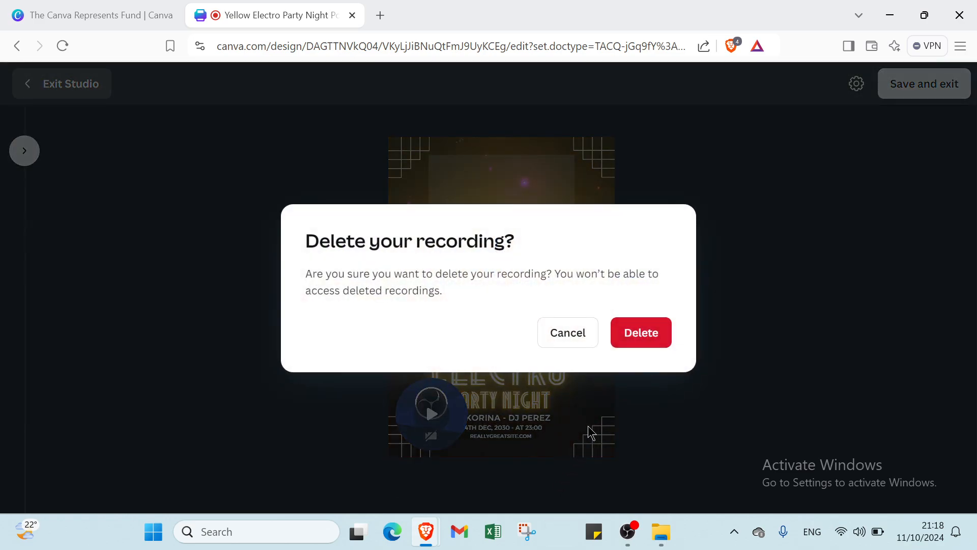
click(631, 339)
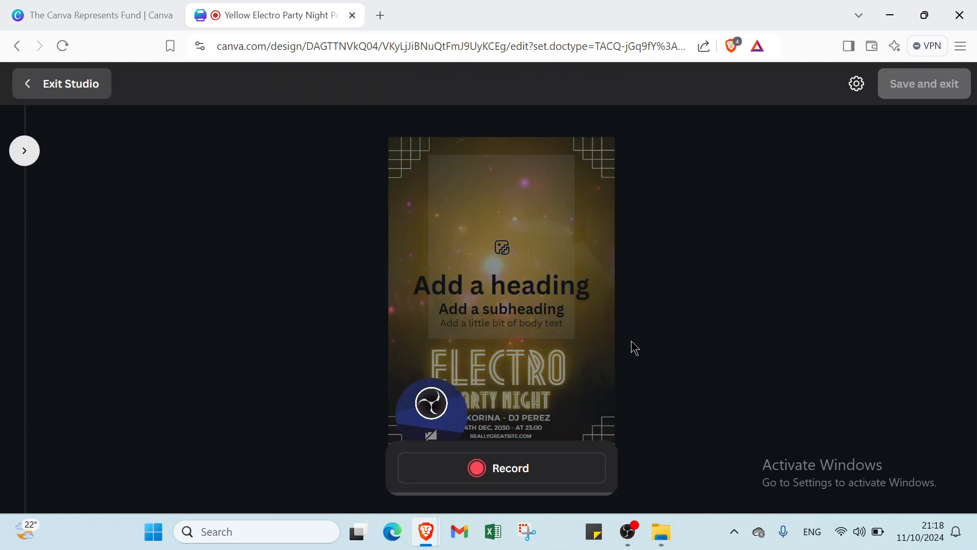
click(46, 81)
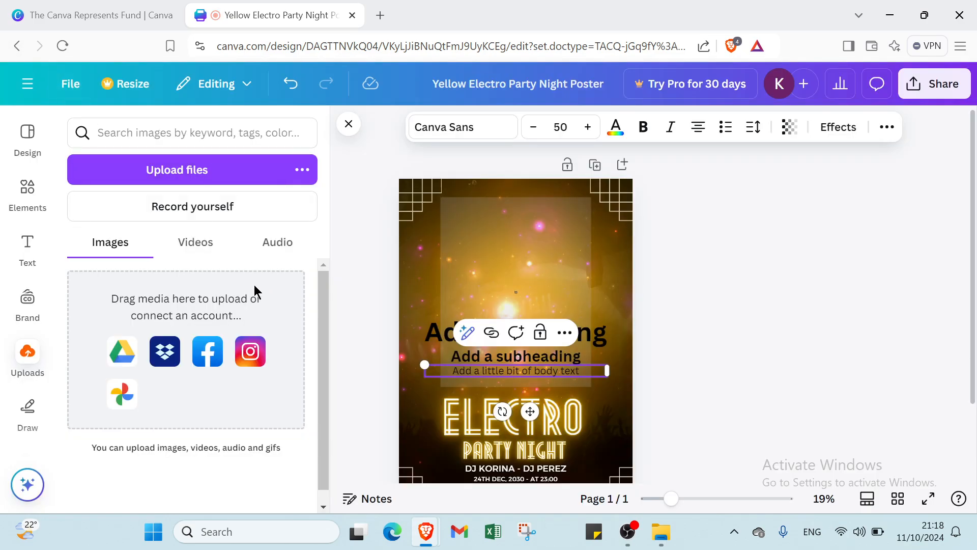
Step: Look through the uploaded videos and audio, and return to the uploaded images
click(219, 245)
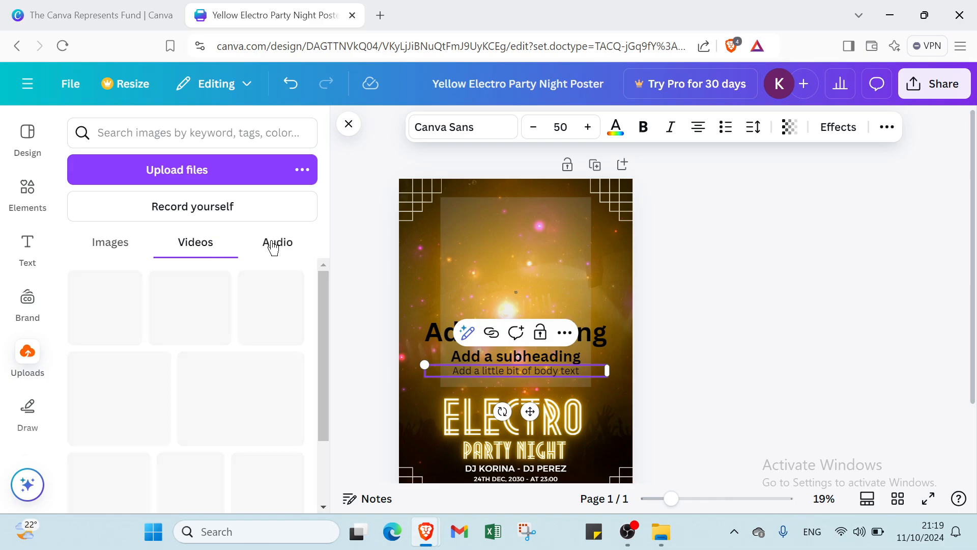
click(273, 244)
click(115, 249)
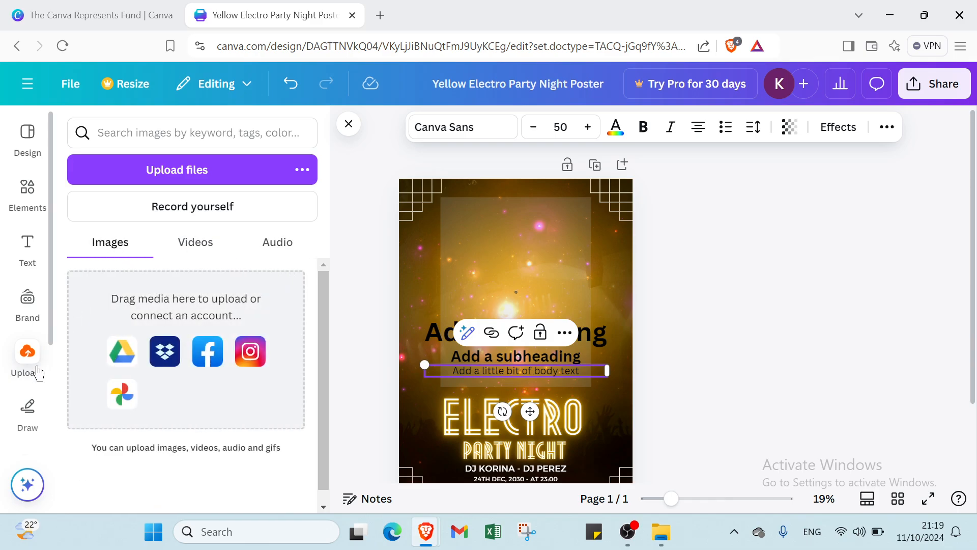
Step: Draw freehand strokes with the blue pen and the red marker across the poster's empty upper area
click(31, 424)
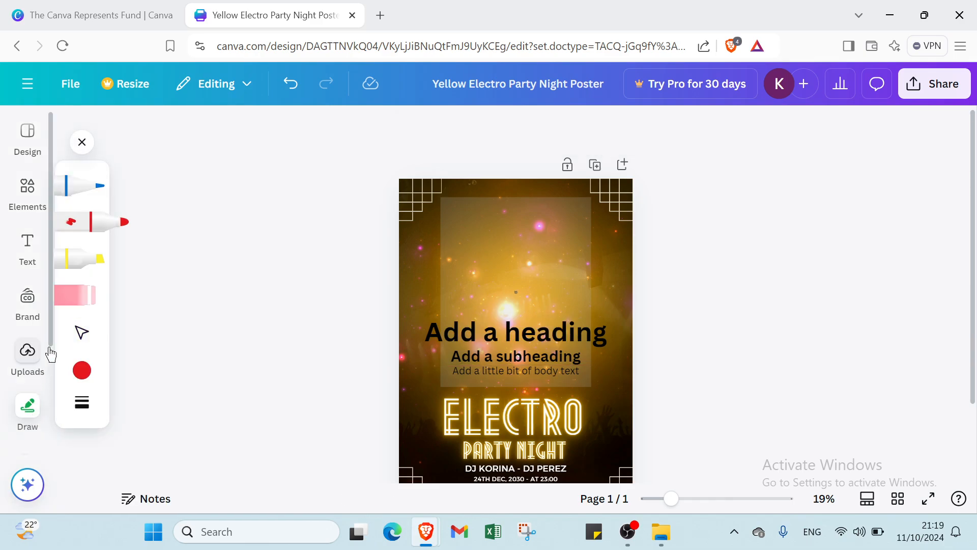
click(98, 188)
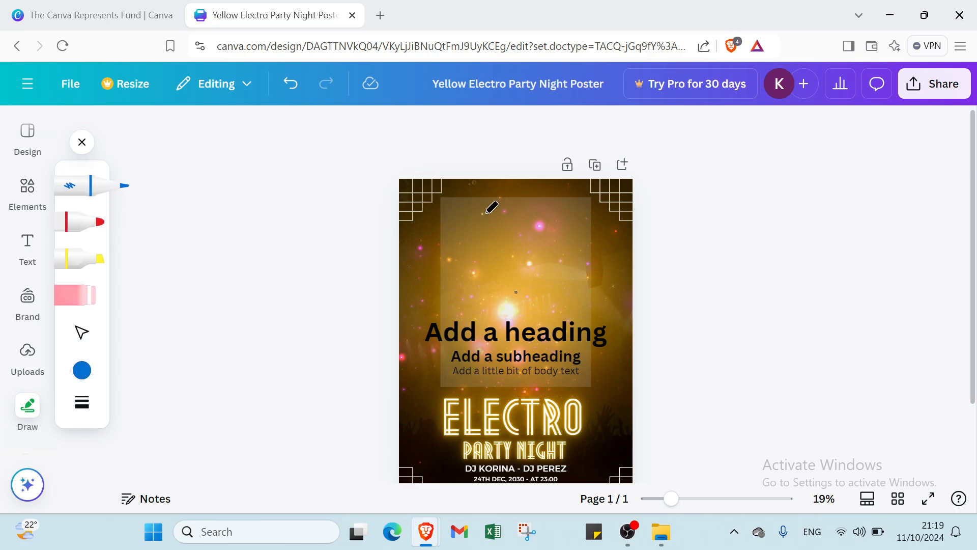
mouse_move(491, 209)
mouse_down()
mouse_move(492, 304)
mouse_move(398, 224)
mouse_move(476, 226)
mouse_move(483, 237)
mouse_move(452, 228)
mouse_up()
click(102, 221)
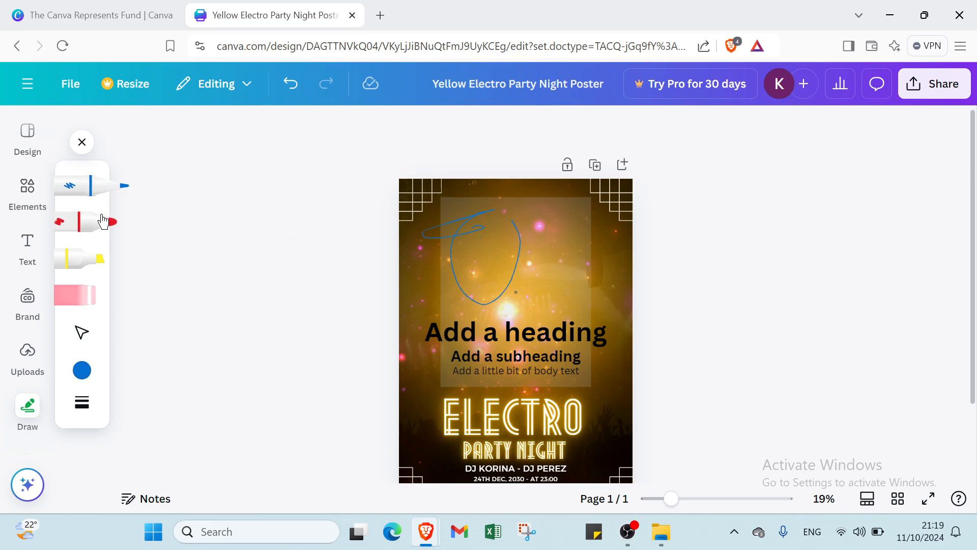
drag(532, 214, 563, 265)
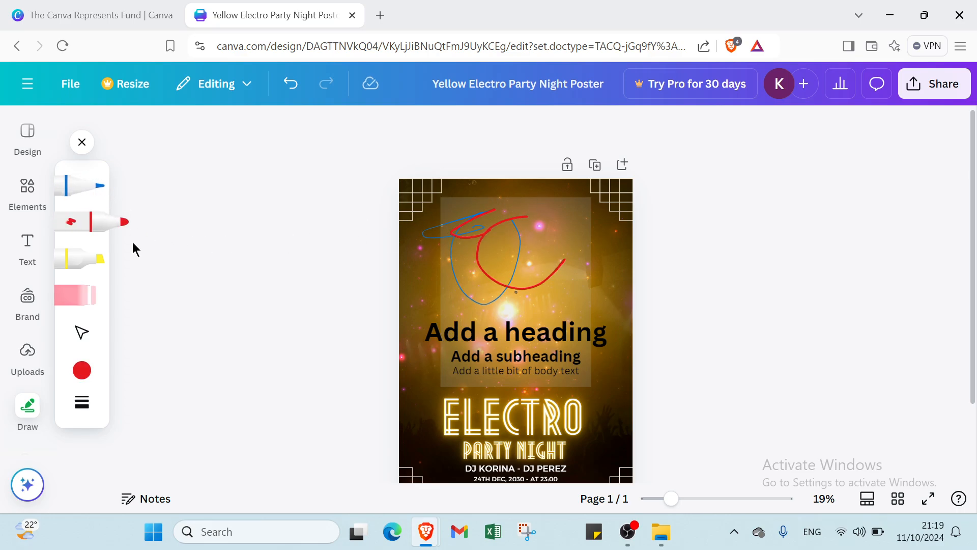
Step: Erase the blue and red strokes from the poster and switch to the selection tool
click(96, 300)
mouse_move(449, 234)
mouse_down()
mouse_move(452, 225)
mouse_move(500, 224)
mouse_up()
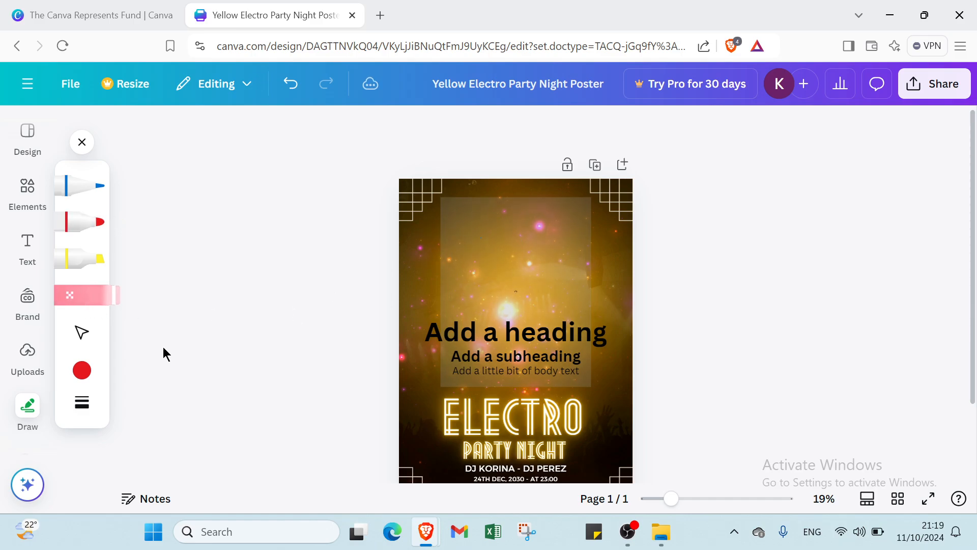
click(83, 334)
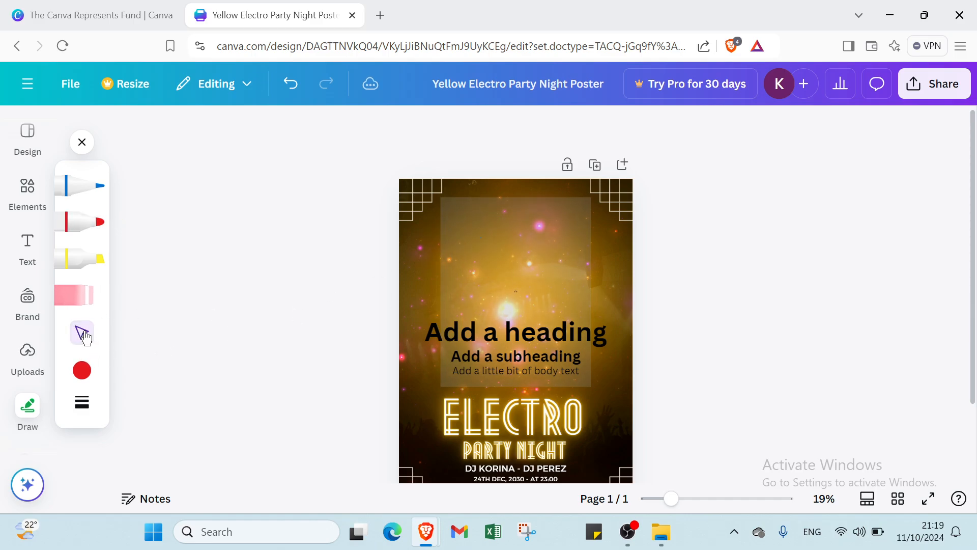
Step: Select the yellow highlighter, switch back to the selection tool and show the poster template designs
click(81, 259)
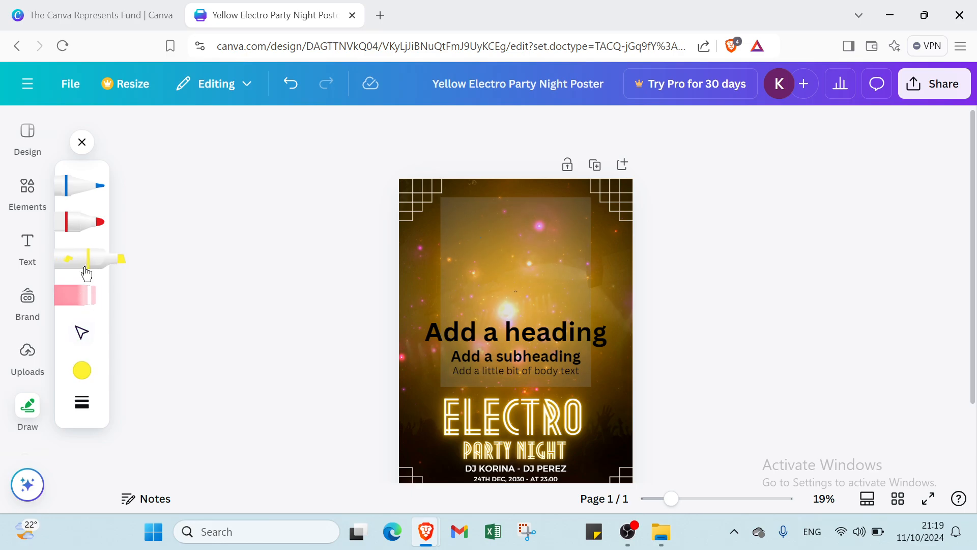
click(88, 338)
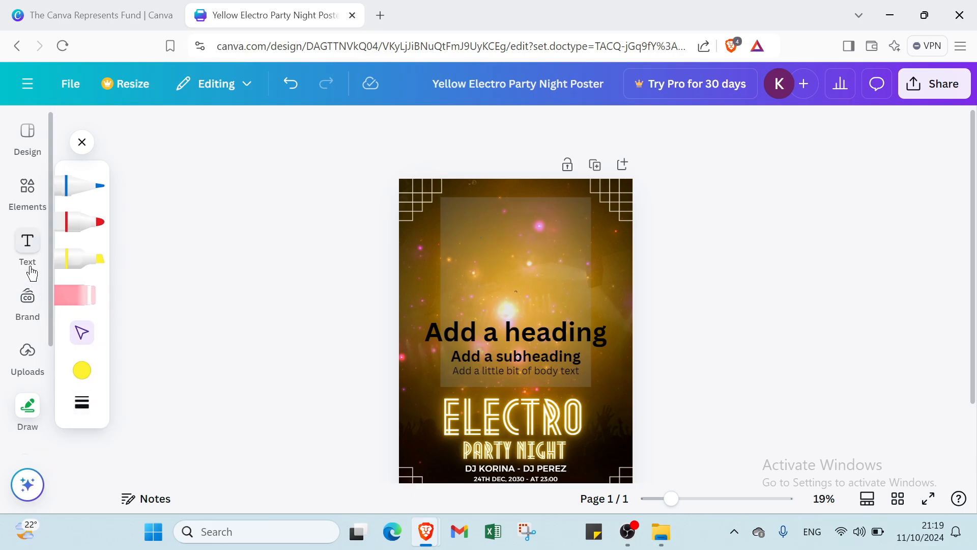
click(32, 145)
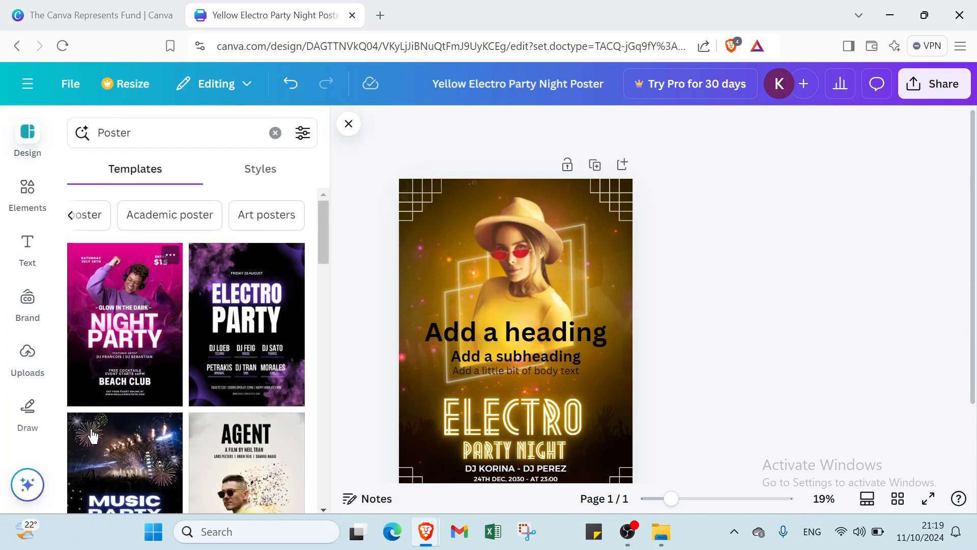
Step: Add the quarter-circle grid graphic from the quick-action suggestions matching the design, and close the template listing
click(32, 486)
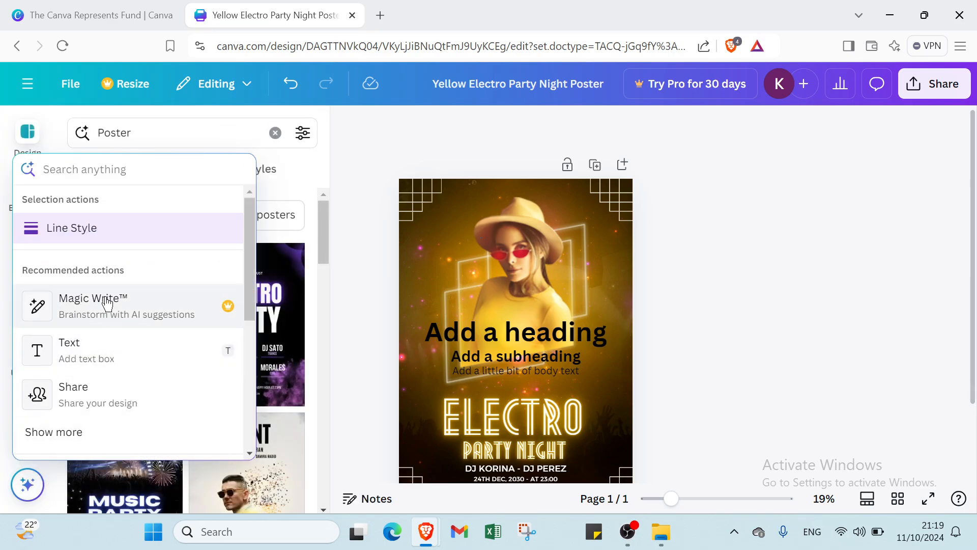
scroll(134, 312, down, 4)
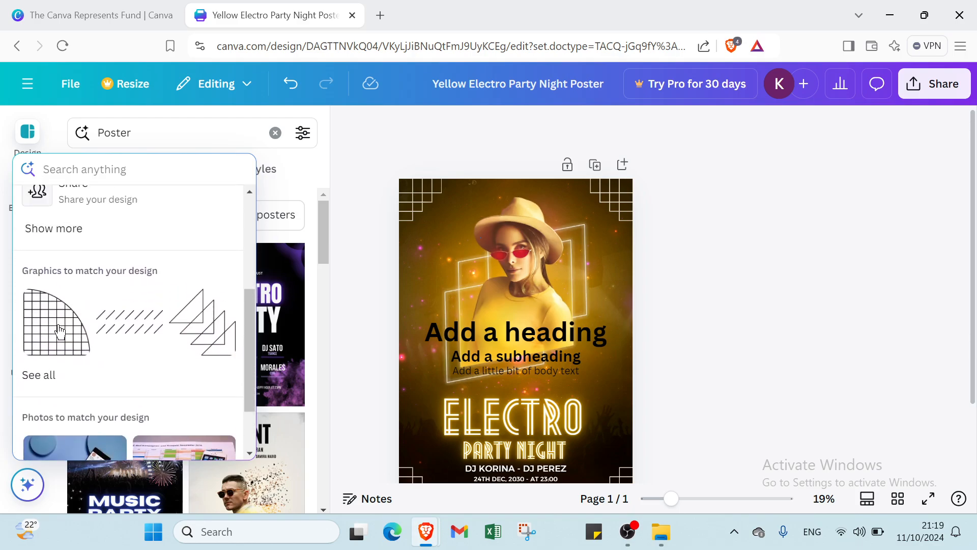
click(58, 325)
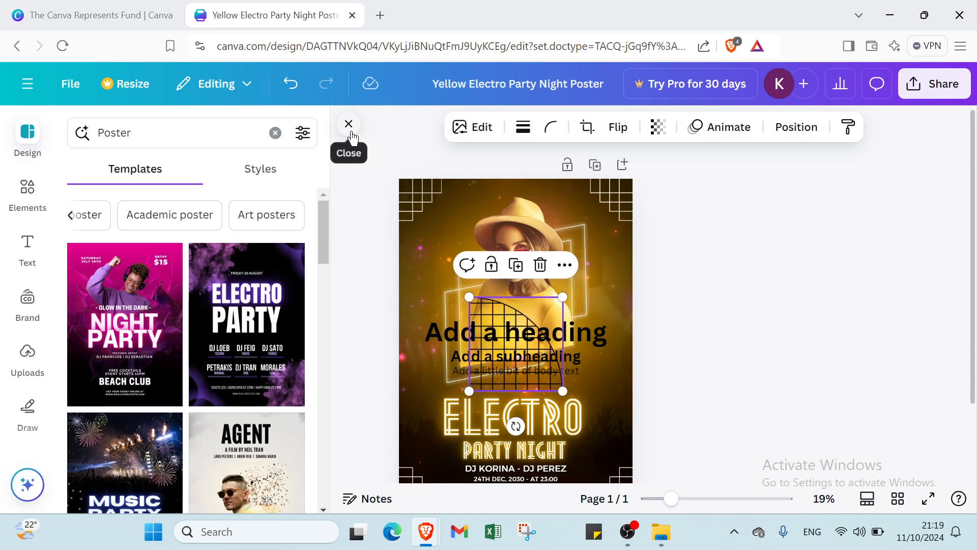
click(348, 124)
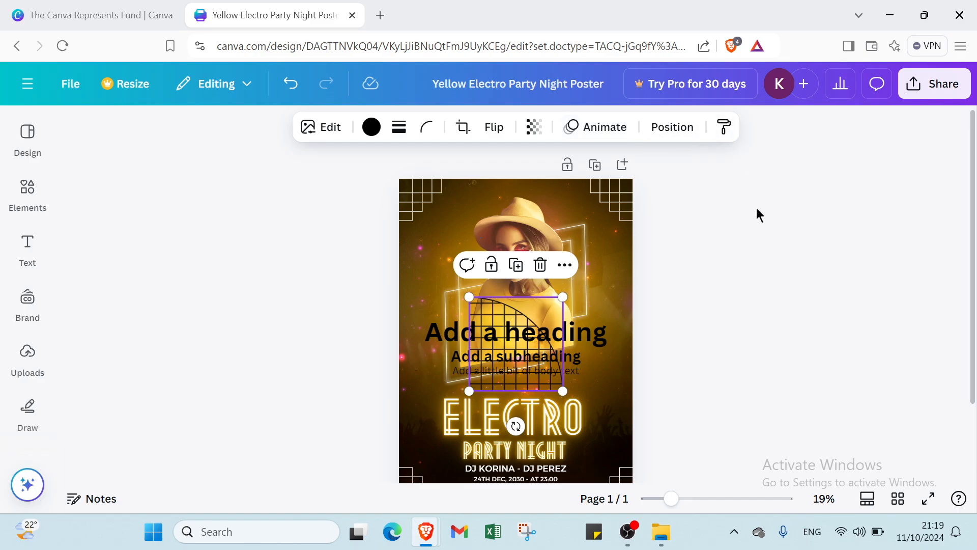
Step: Undo all edits on the poster, including the grid graphic, the drawn strokes and the added text, back to the original template
click(284, 85)
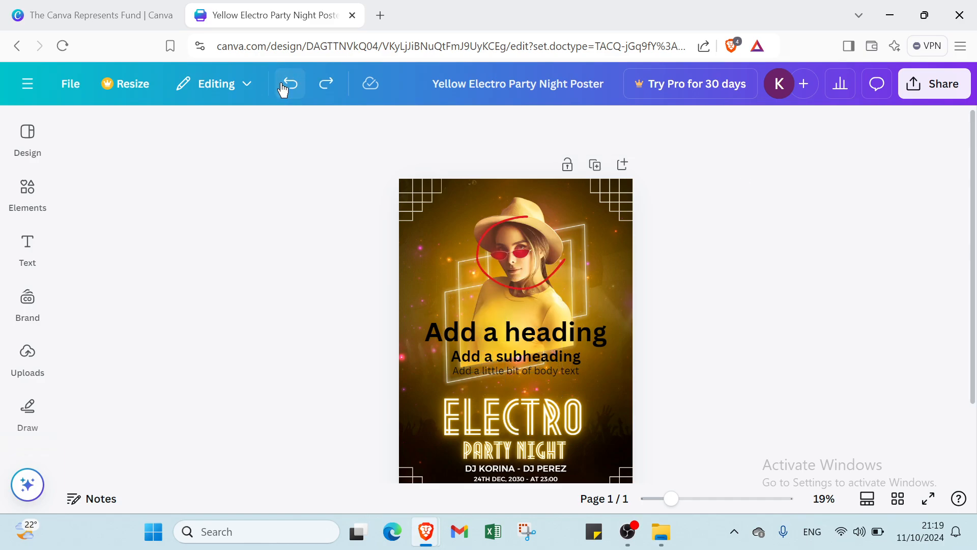
click(285, 87)
click(285, 87)
click(284, 86)
click(282, 84)
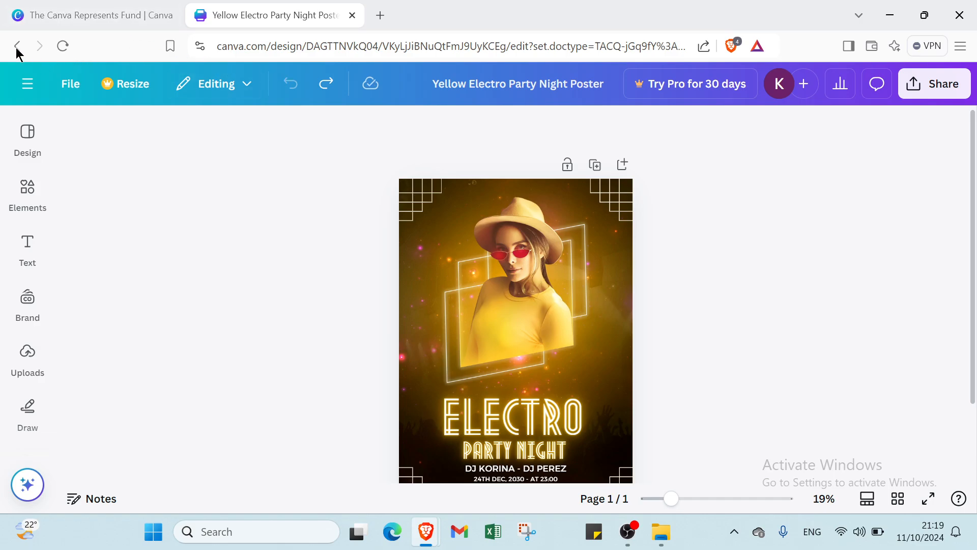
Step: Leave the poster editor for the Canva home page and switch to the Canva Represents Fund page
click(28, 84)
click(37, 92)
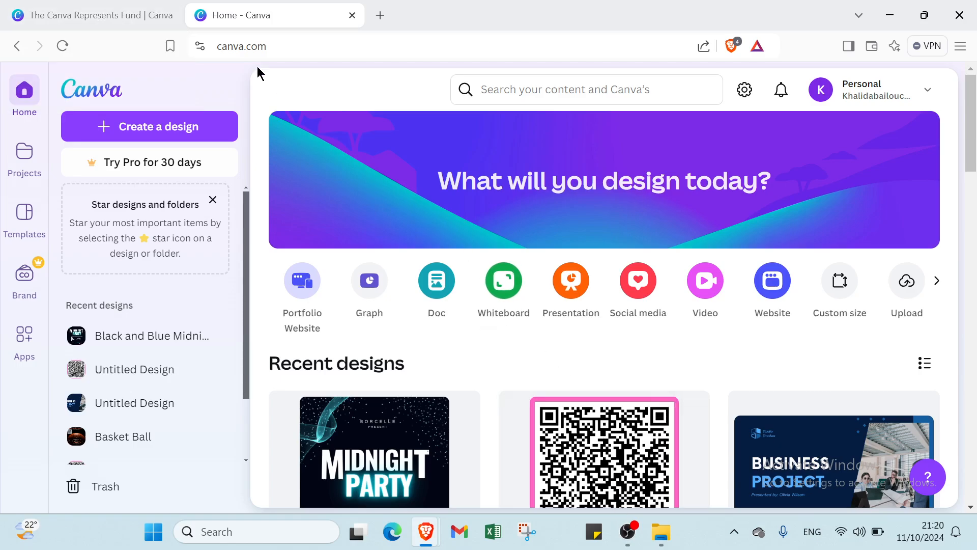
click(93, 14)
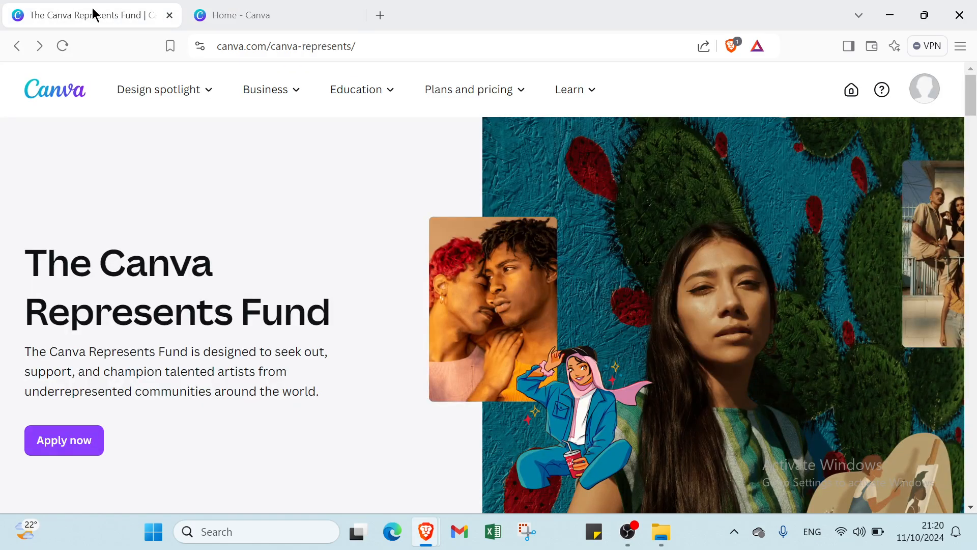